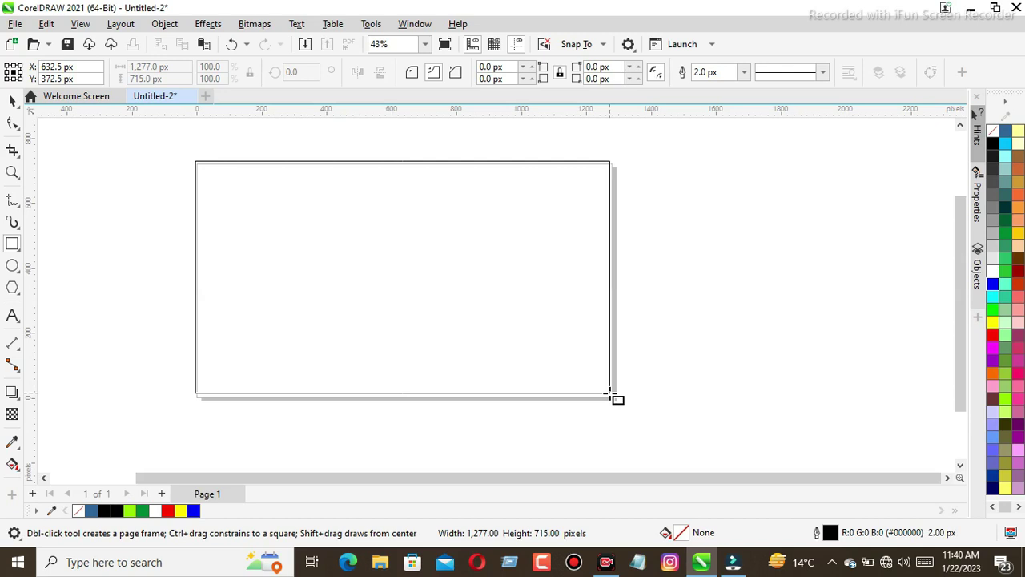
- Draw a rectangle covering the page and set its size to 1280 px wide by 720 px high
{"action": "left_click_drag", "start_coordinate": [609, 394], "coordinate": [609, 398]}
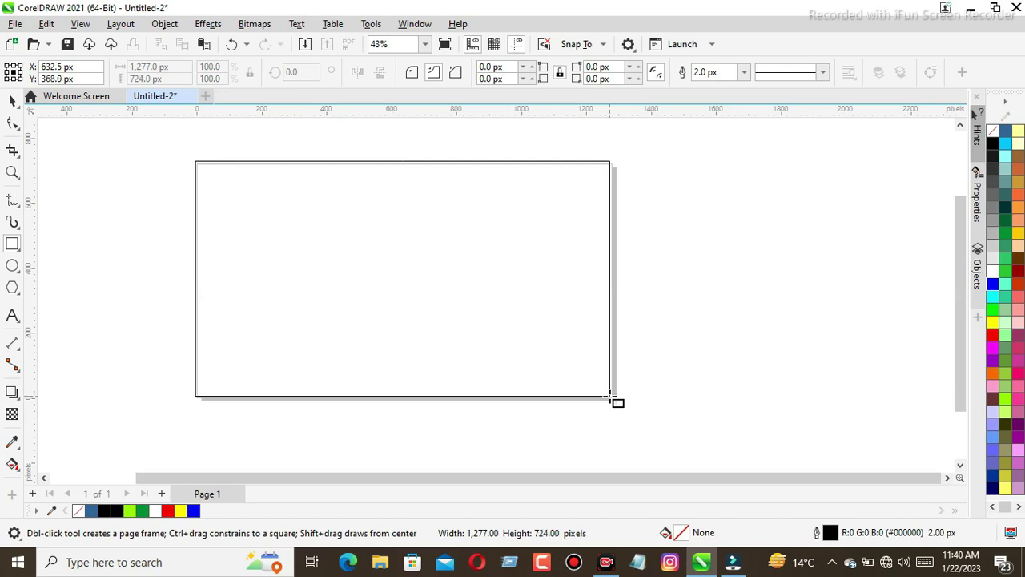
{"action": "left_click_drag", "start_coordinate": [609, 395], "coordinate": [609, 396]}
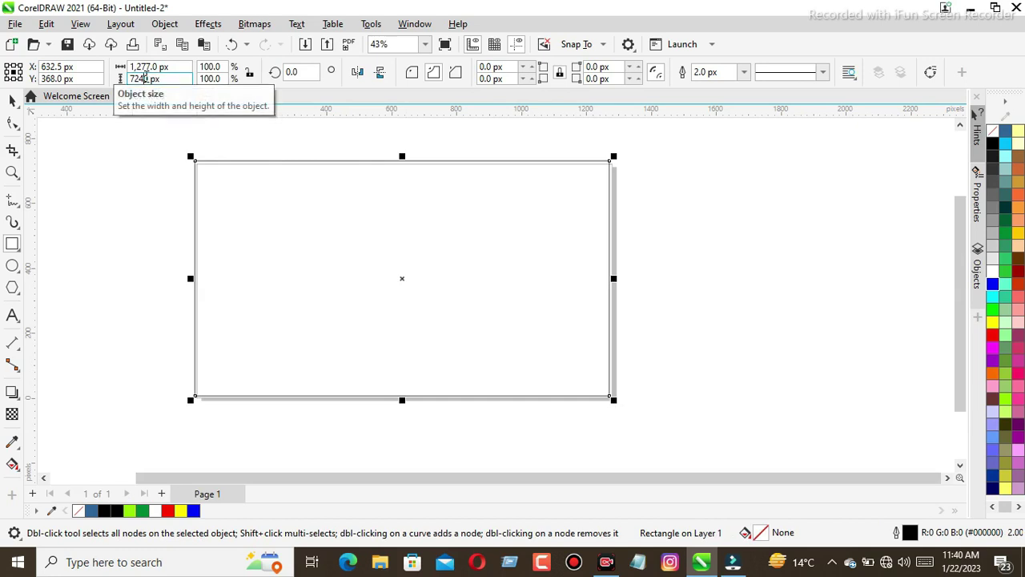
{"action": "double_click", "coordinate": [151, 66]}
{"action": "type", "text": "12"}
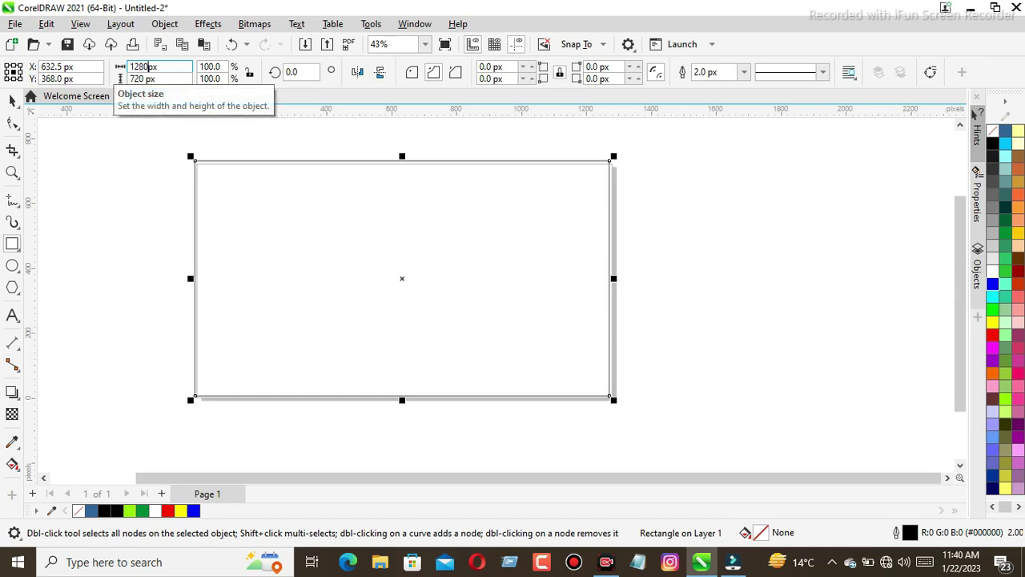
{"action": "key", "text": "Return"}
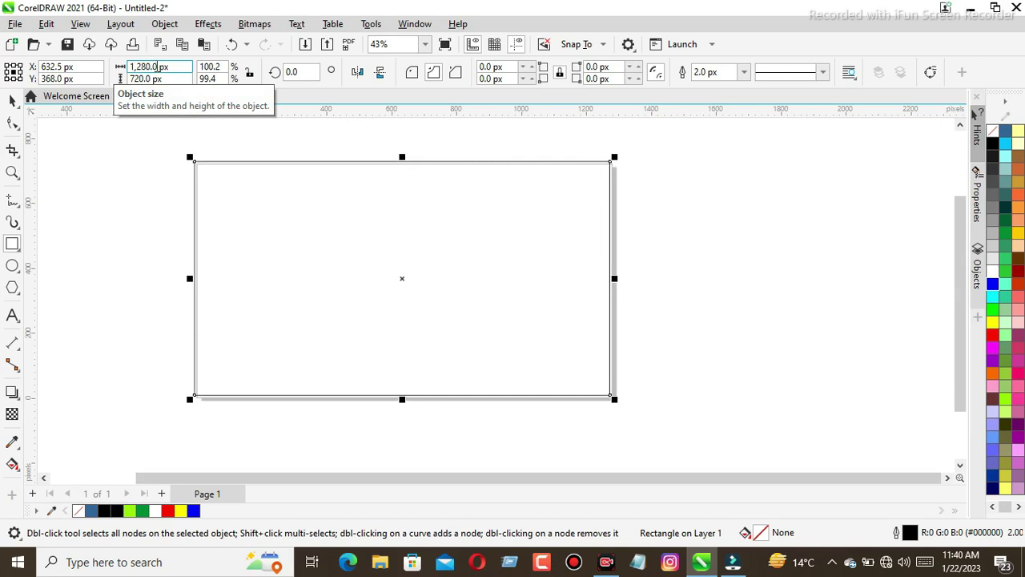
- Nudge the rectangle right and down to X 637.5 px, Y 363 px so it lines up with the page, and deselect it
{"action": "key", "text": "space"}
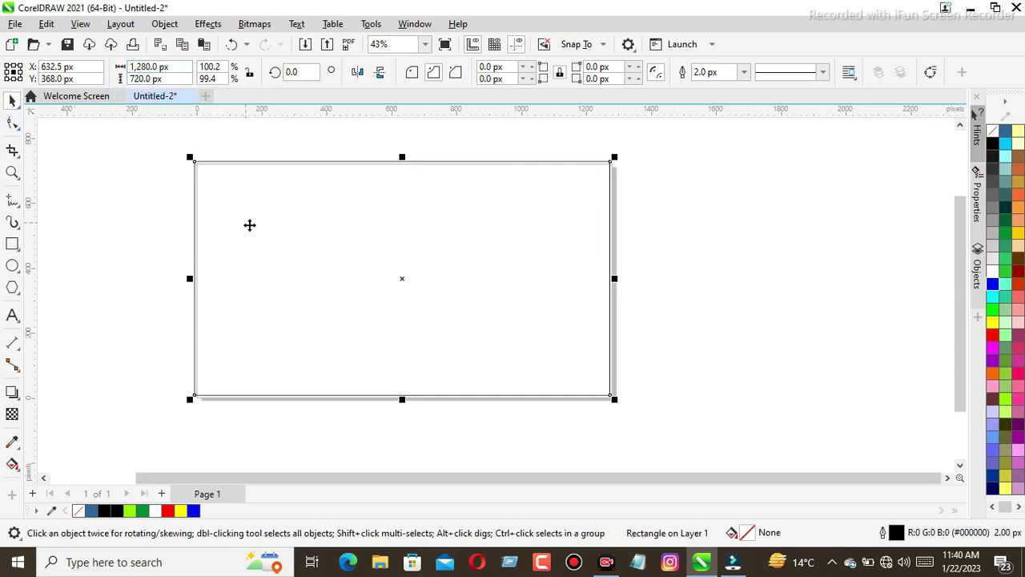
{"action": "key", "text": "Down"}
{"action": "key", "text": "Right"}
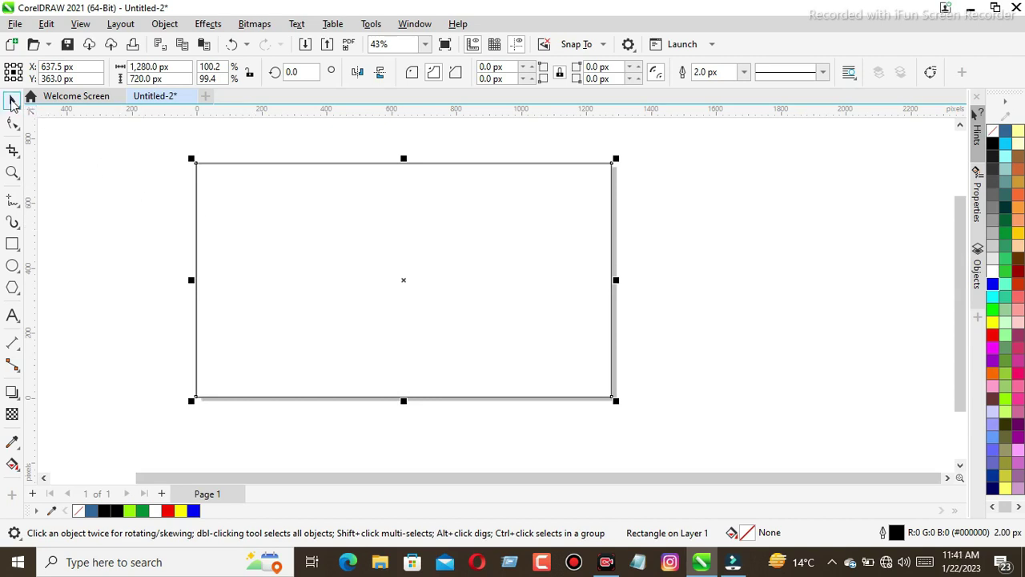
{"action": "left_click", "coordinate": [256, 252]}
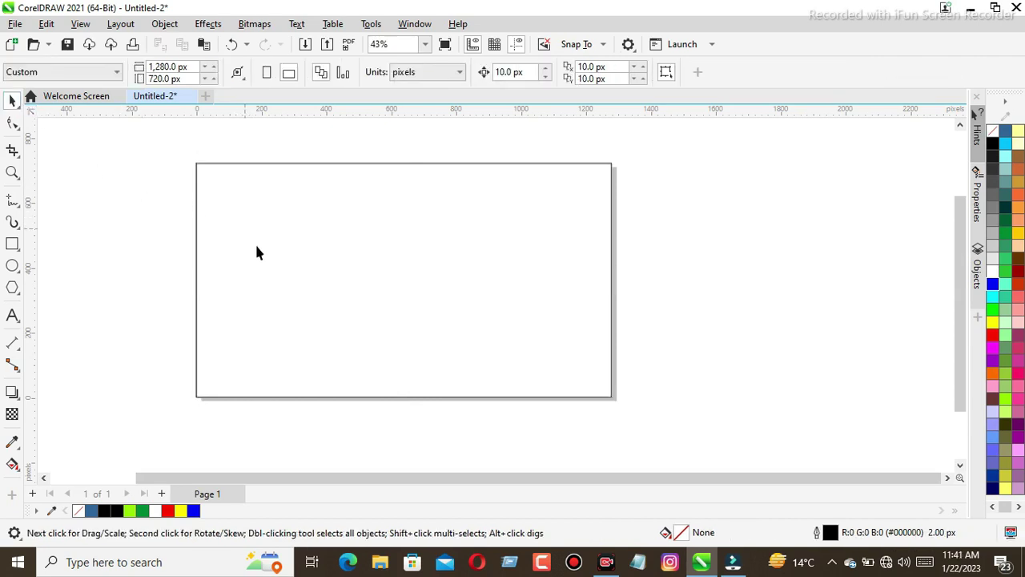
- Apply a linear fountain fill to the rectangle, running diagonally from beyond its upper-left corner to beyond its lower-right corner
{"action": "left_click", "coordinate": [12, 463]}
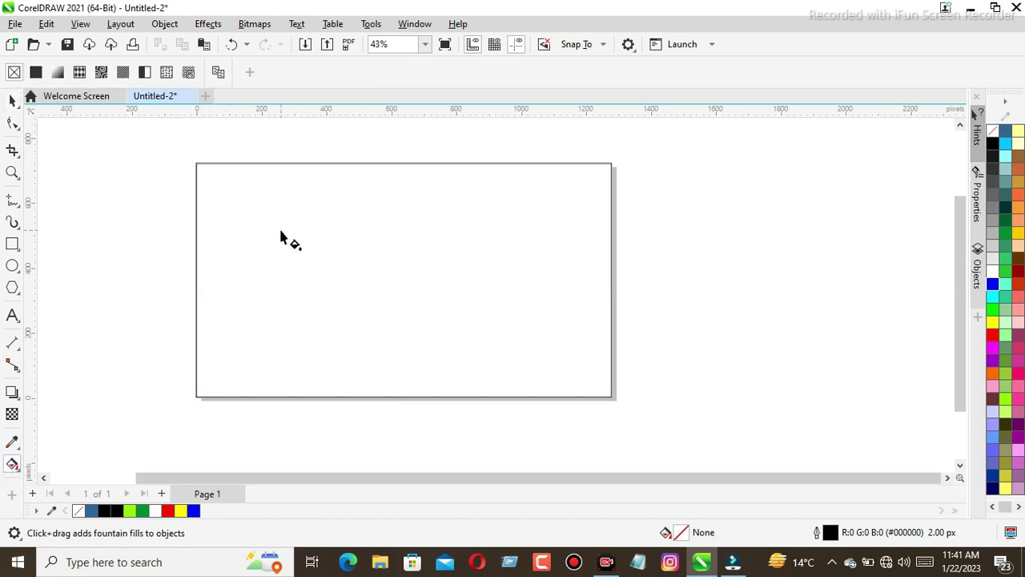
{"action": "left_click", "coordinate": [196, 168]}
{"action": "left_click_drag", "start_coordinate": [181, 142], "coordinate": [421, 346]}
{"action": "left_click_drag", "start_coordinate": [472, 376], "coordinate": [715, 459]}
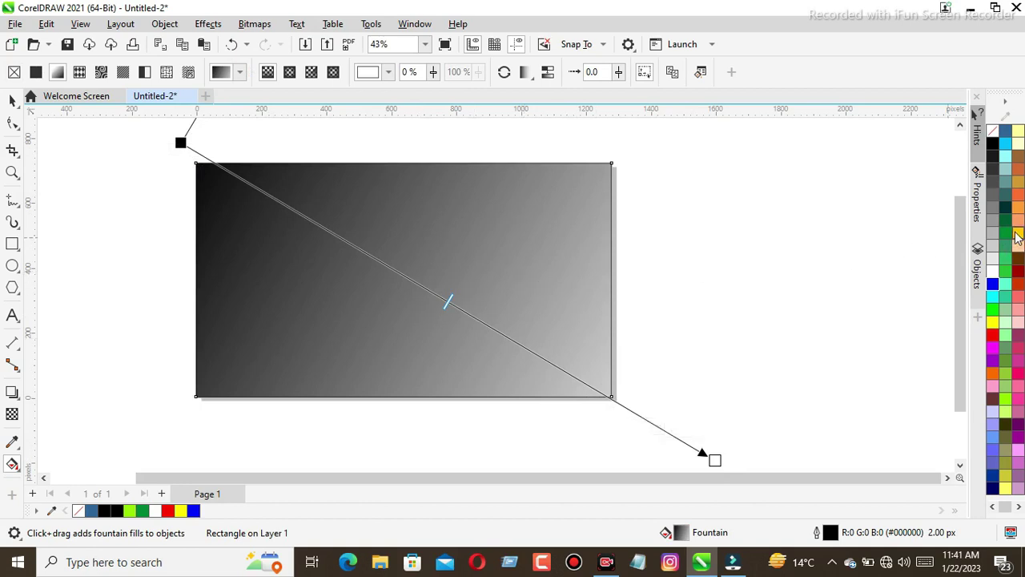
- Colour the rectangle's gradient from cyan at the upper-left node to black at the lower-right node, and deselect it
{"action": "left_click", "coordinate": [1006, 157]}
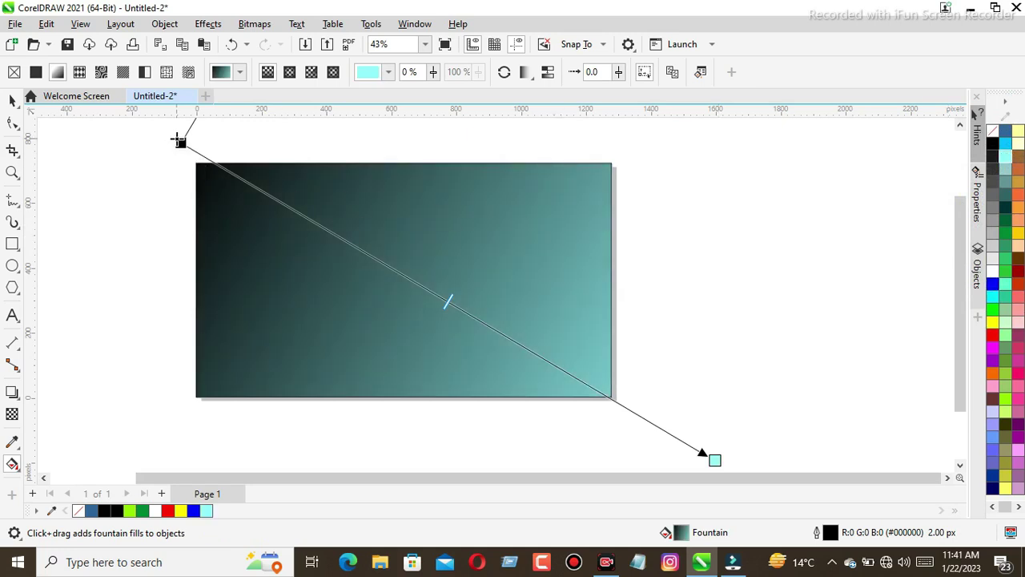
{"action": "left_click", "coordinate": [177, 141]}
{"action": "left_click", "coordinate": [992, 306]}
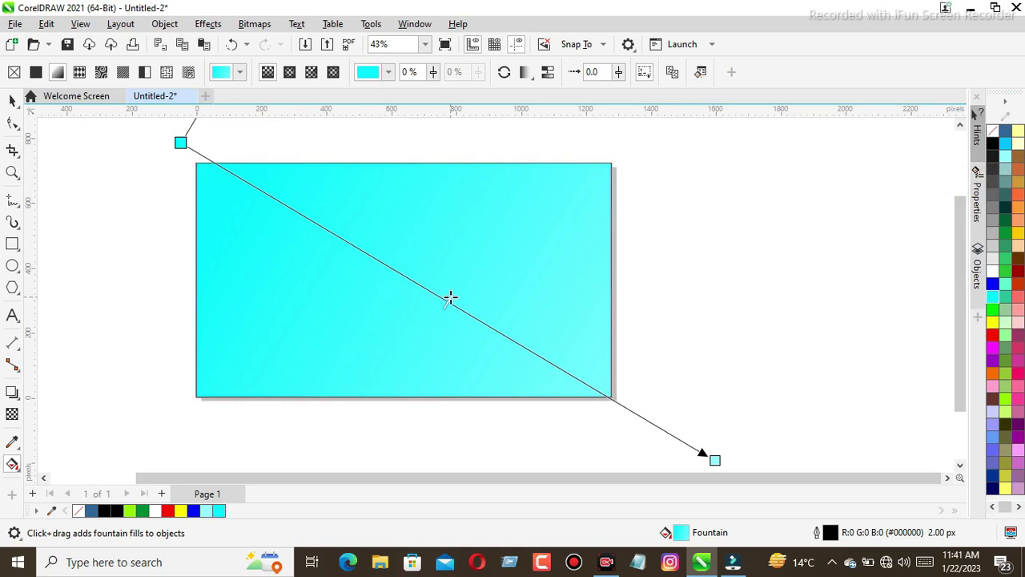
{"action": "left_click", "coordinate": [715, 460]}
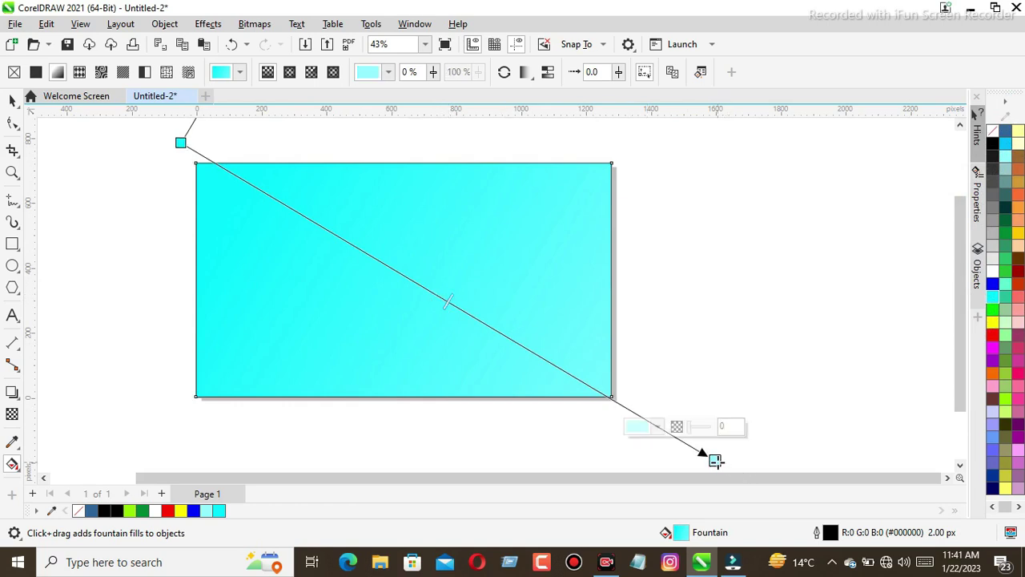
{"action": "left_click", "coordinate": [992, 143]}
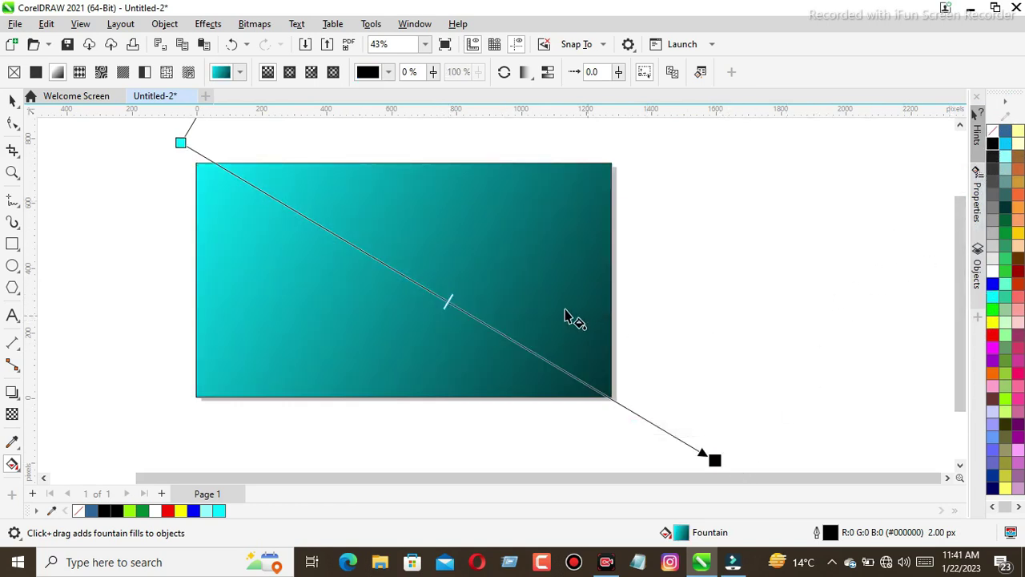
{"action": "left_click", "coordinate": [12, 100]}
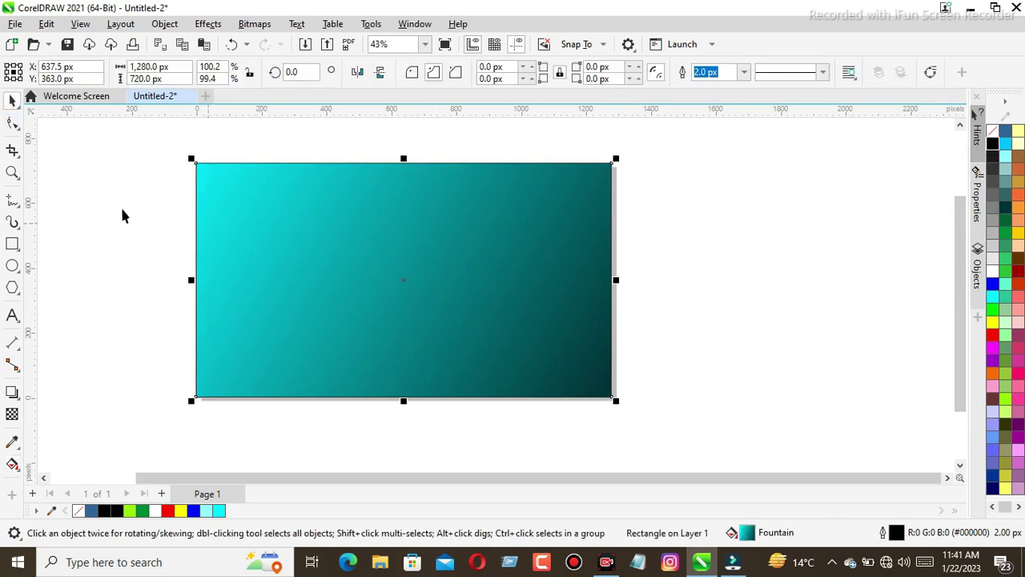
{"action": "left_click", "coordinate": [120, 303]}
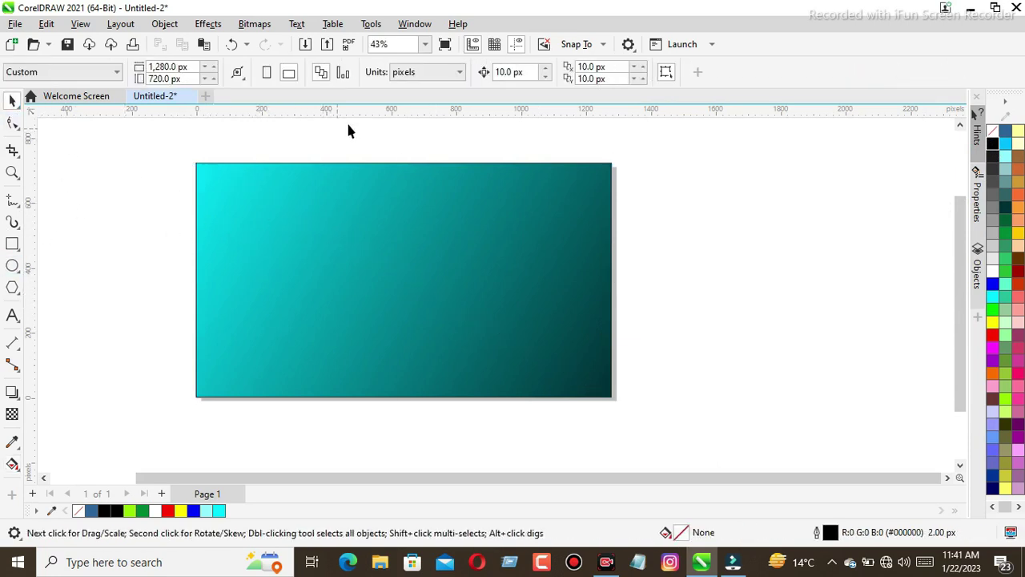
- Import the REAL flyer image from the Desktop folder
{"action": "left_click", "coordinate": [305, 44]}
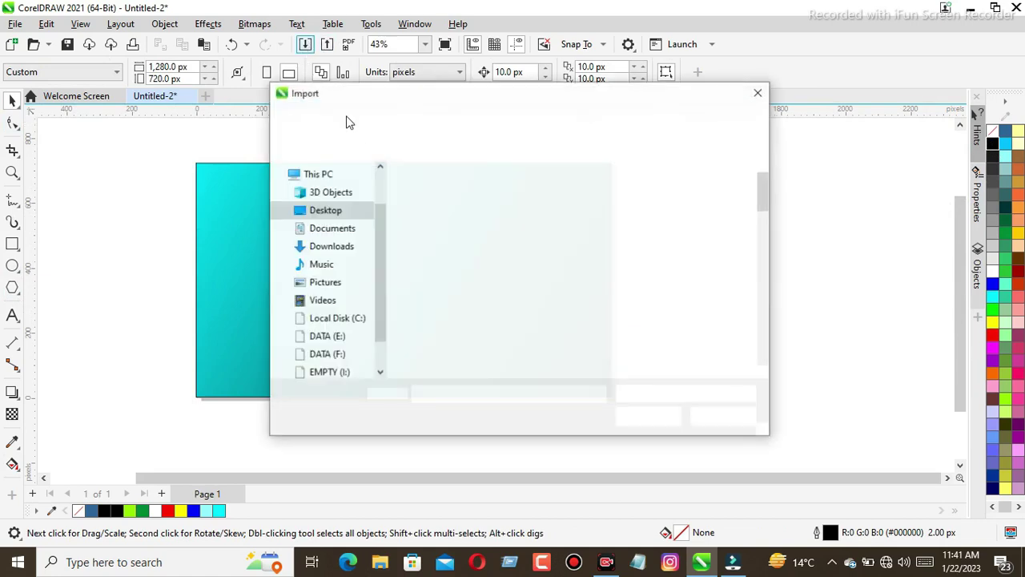
{"action": "scroll", "coordinate": [591, 247], "scroll_direction": "down", "scroll_amount": 2}
{"action": "scroll", "coordinate": [590, 248], "scroll_direction": "down", "scroll_amount": 6}
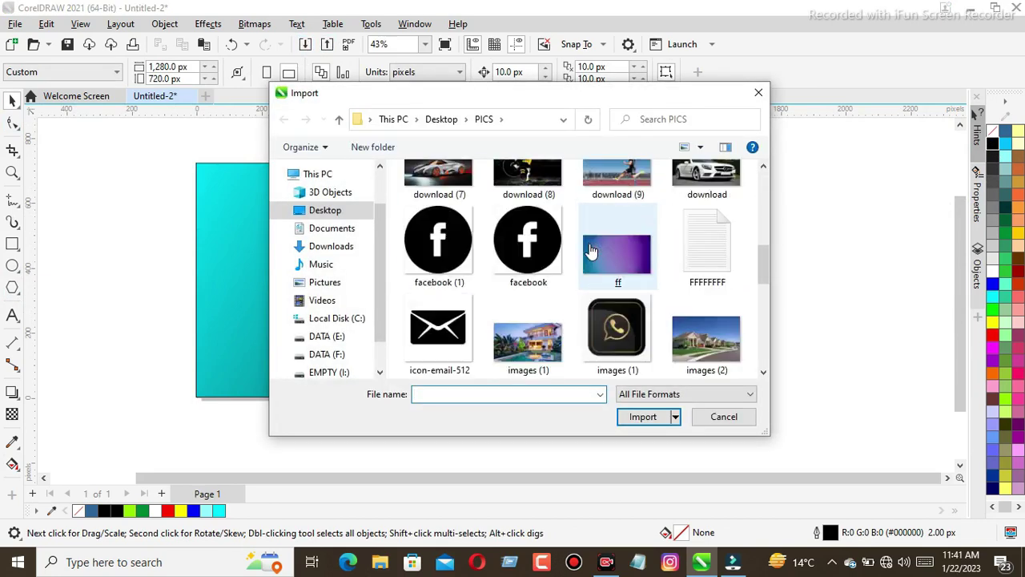
{"action": "left_click", "coordinate": [318, 210]}
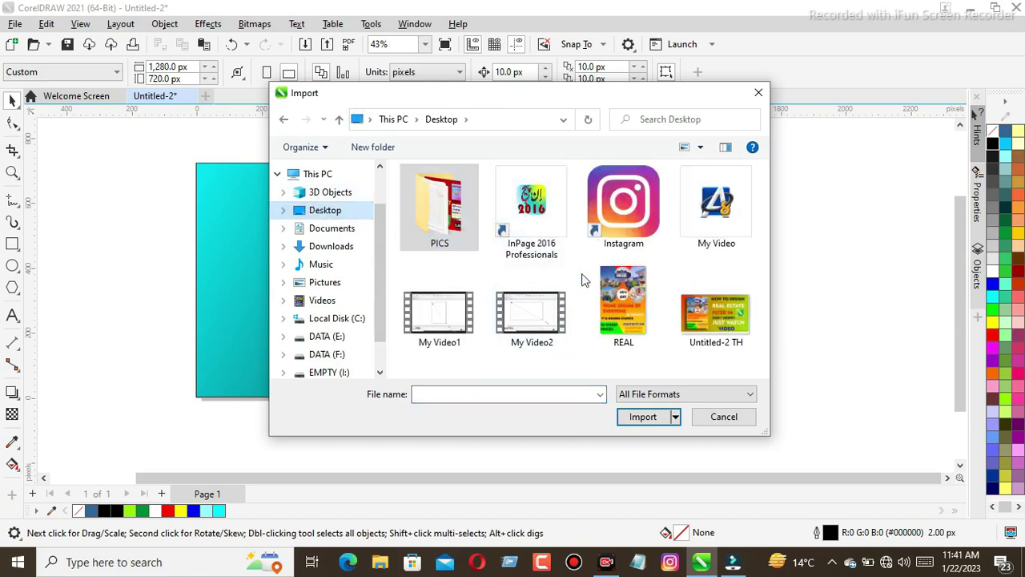
{"action": "left_click", "coordinate": [640, 296]}
{"action": "left_click_drag", "start_coordinate": [649, 365], "coordinate": [648, 401]}
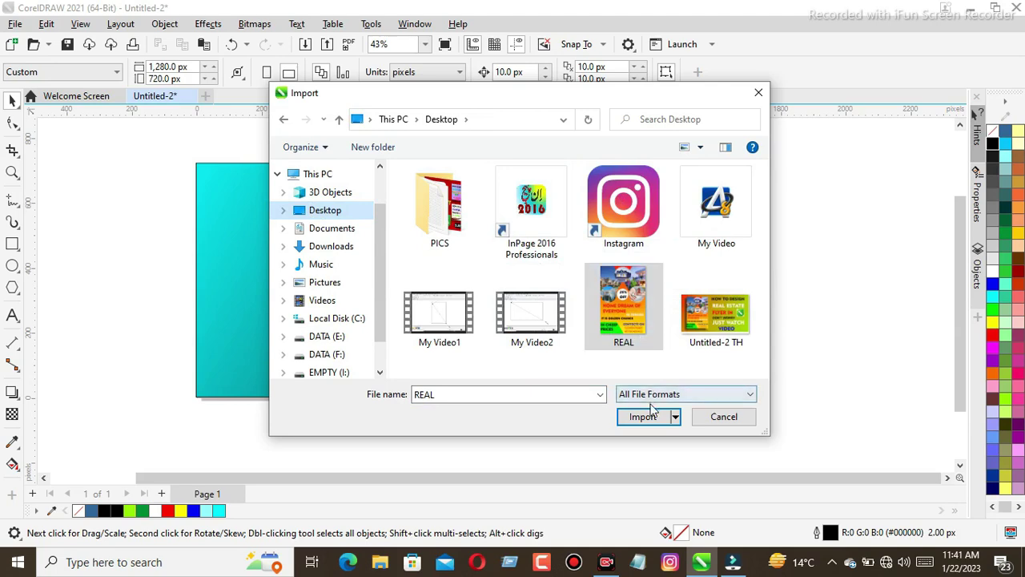
{"action": "left_click", "coordinate": [645, 418]}
- Place the flyer image on the right part of the gradient background, sized about 377 × 565 px and centred at about X 1006, Y 397 px
{"action": "left_click_drag", "start_coordinate": [289, 192], "coordinate": [393, 343]}
{"action": "left_click_drag", "start_coordinate": [370, 269], "coordinate": [492, 282]}
{"action": "left_click_drag", "start_coordinate": [540, 346], "coordinate": [579, 394]}
{"action": "left_click_drag", "start_coordinate": [513, 293], "coordinate": [532, 275]}
{"action": "left_click", "coordinate": [654, 267]}
{"action": "left_click", "coordinate": [549, 284]}
{"action": "left_click_drag", "start_coordinate": [523, 279], "coordinate": [522, 274]}
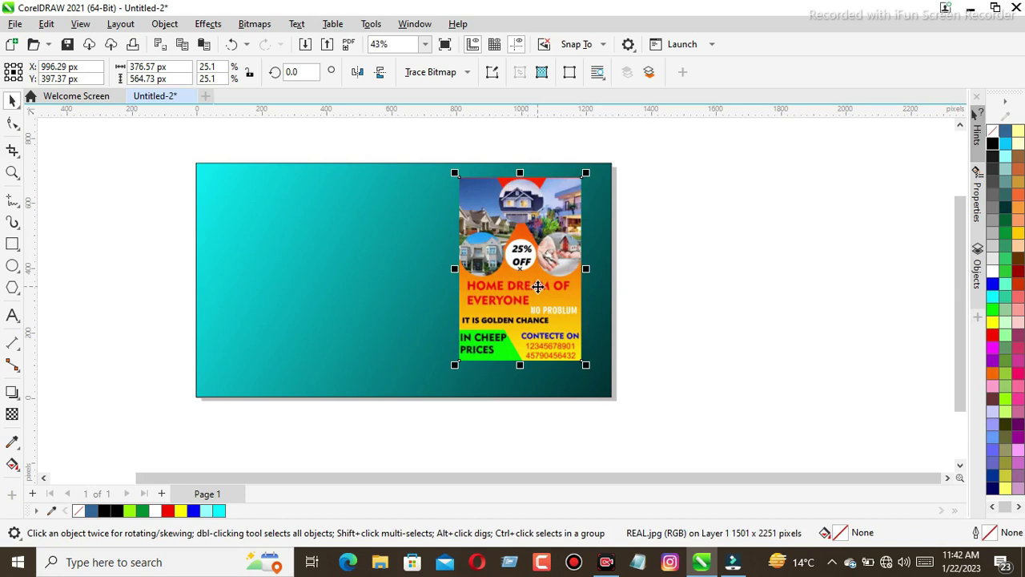
{"action": "key", "text": "Right"}
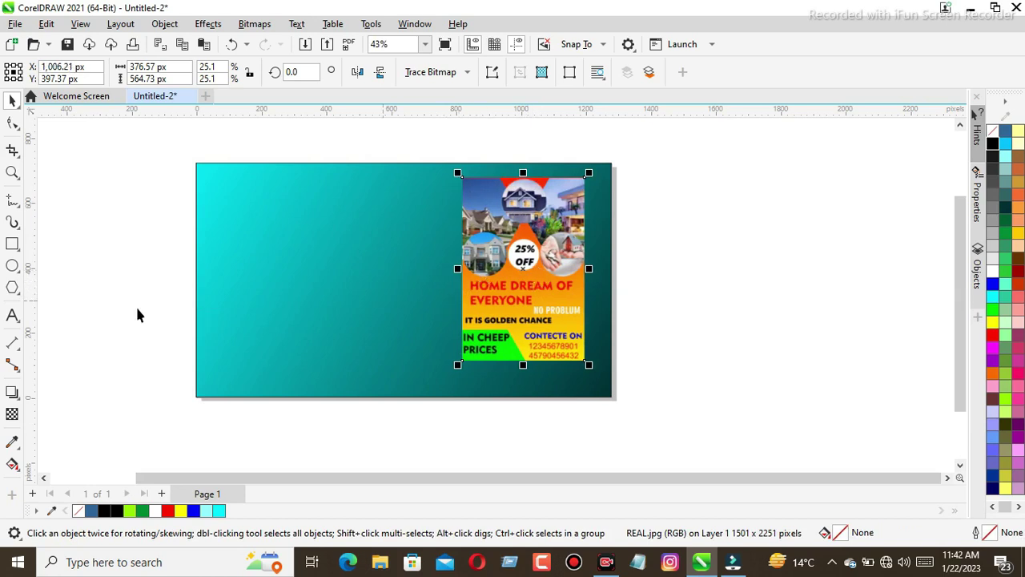
{"action": "left_click", "coordinate": [80, 313]}
- Add a black drop shadow to the flyer image, offset about 25 px left and 51 px down, with opacity 67
{"action": "left_click", "coordinate": [12, 391]}
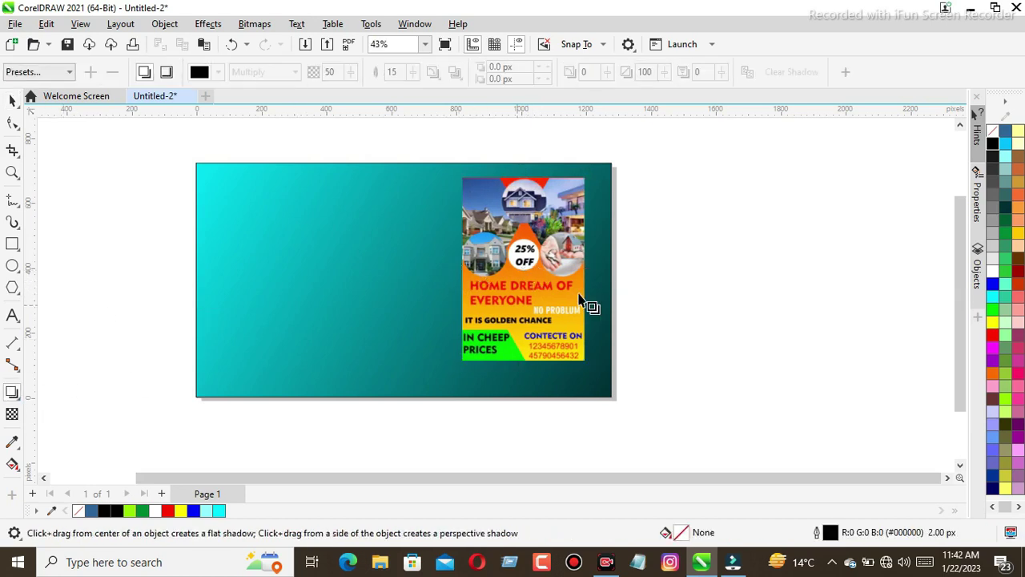
{"action": "left_click", "coordinate": [524, 303]}
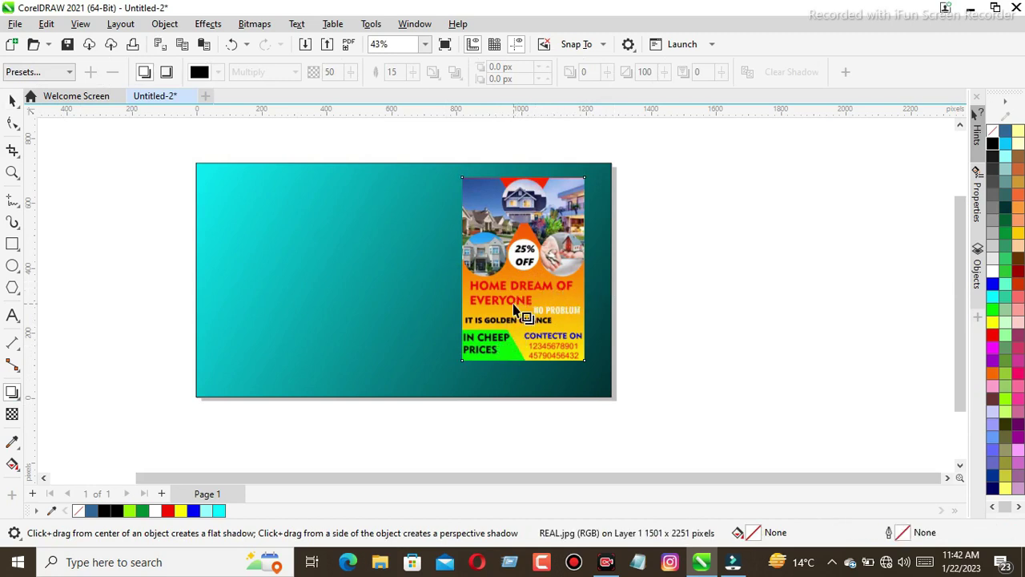
{"action": "left_click_drag", "start_coordinate": [519, 299], "coordinate": [472, 378]}
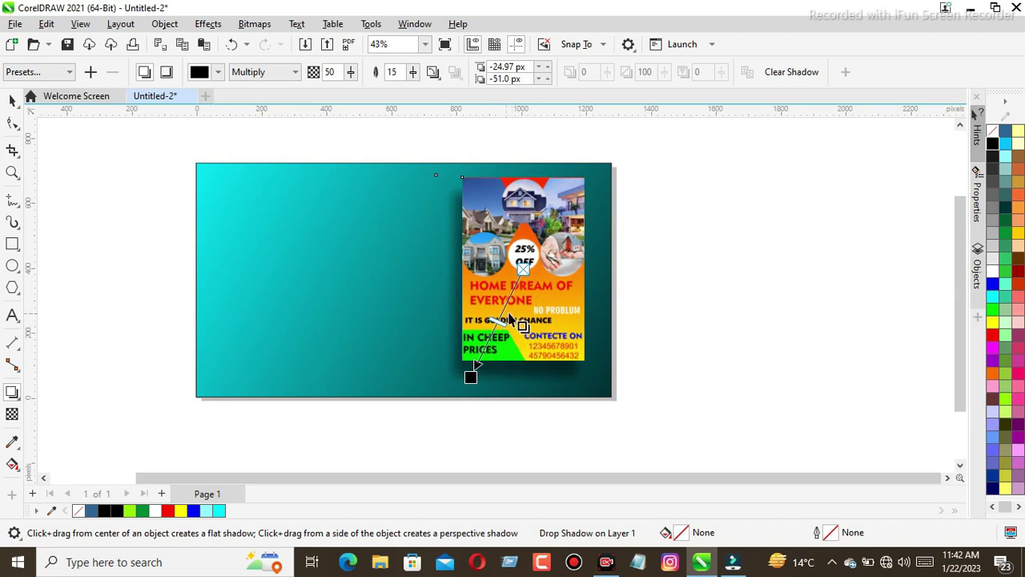
{"action": "left_click_drag", "start_coordinate": [508, 319], "coordinate": [487, 338]}
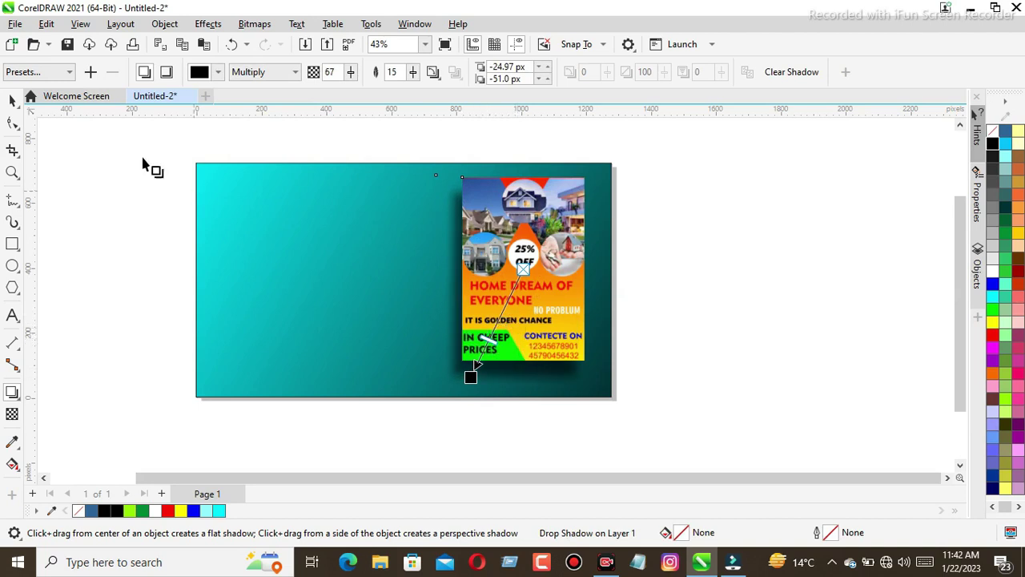
{"action": "left_click", "coordinate": [12, 99]}
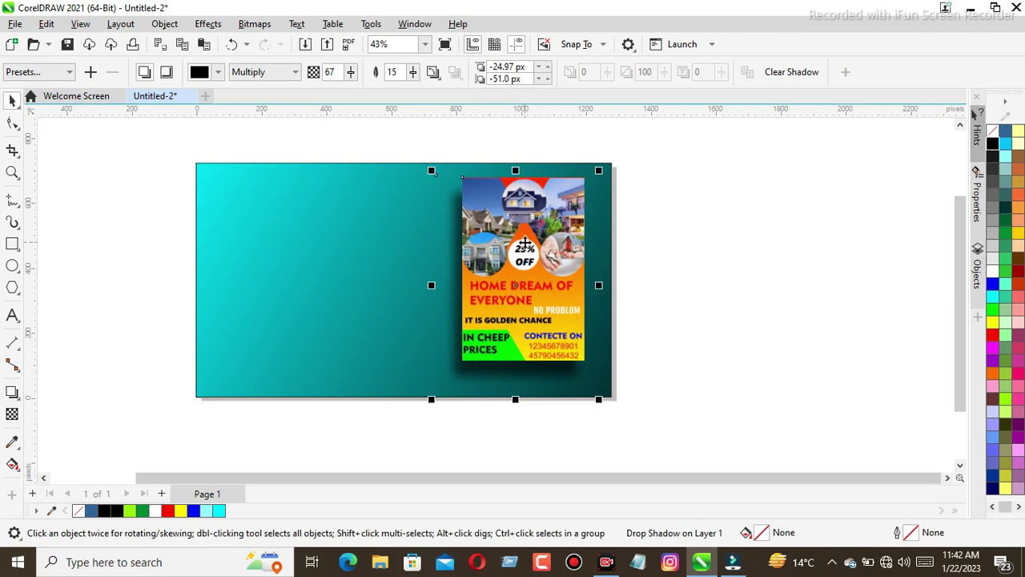
{"action": "left_click", "coordinate": [350, 249]}
{"action": "left_click", "coordinate": [176, 250]}
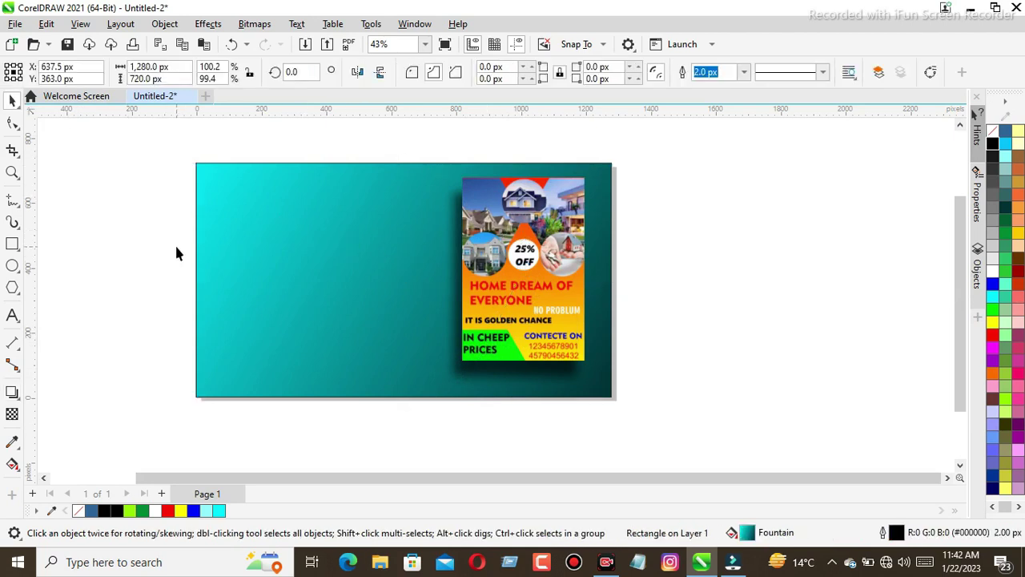
- Add the artistic text "HOW TO DESIGN" across the upper part of the background
{"action": "left_click", "coordinate": [12, 314]}
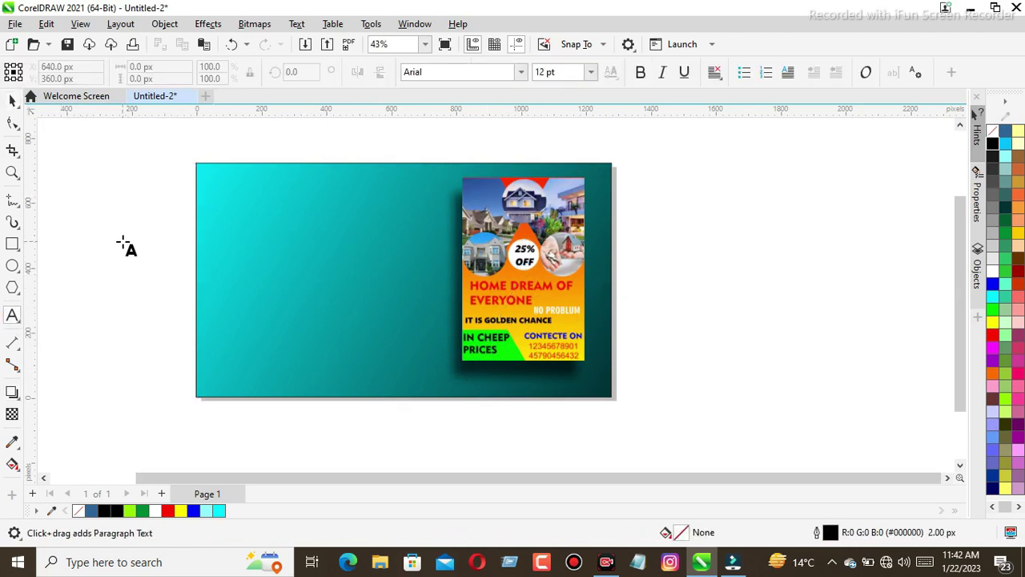
{"action": "left_click", "coordinate": [233, 202]}
{"action": "type", "text": "H"}
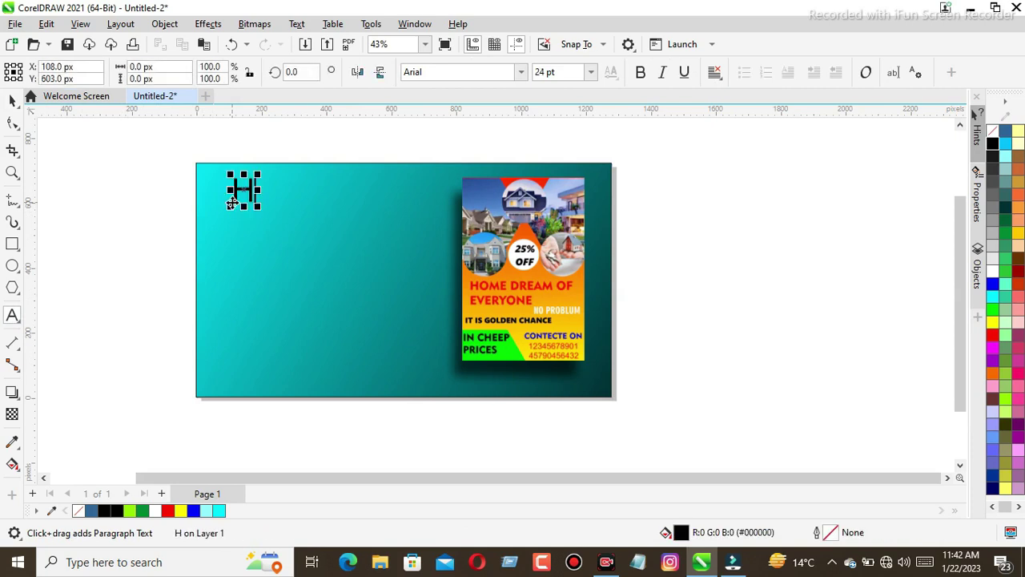
{"action": "type", "text": "OW T"}
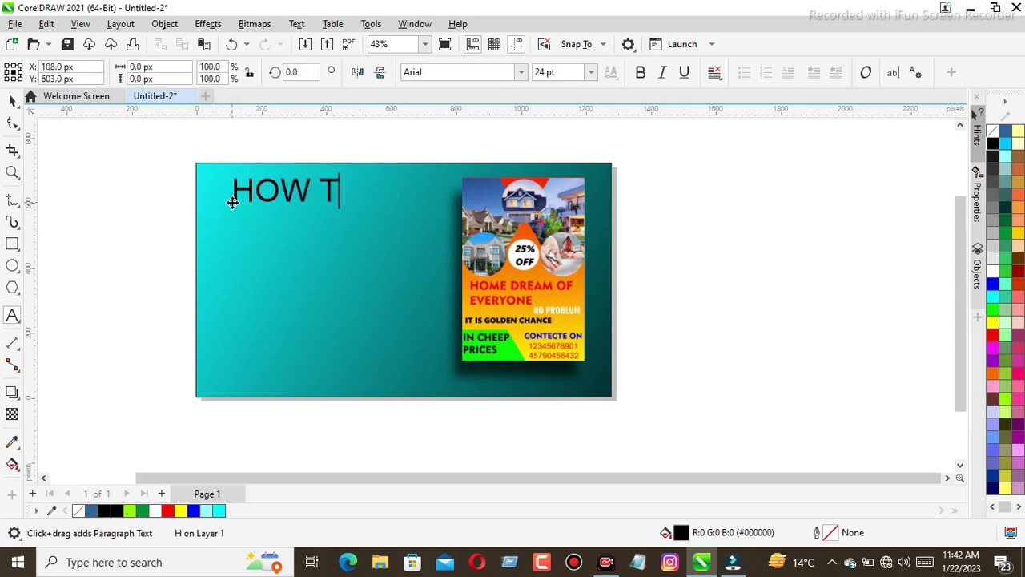
{"action": "type", "text": "O DES"}
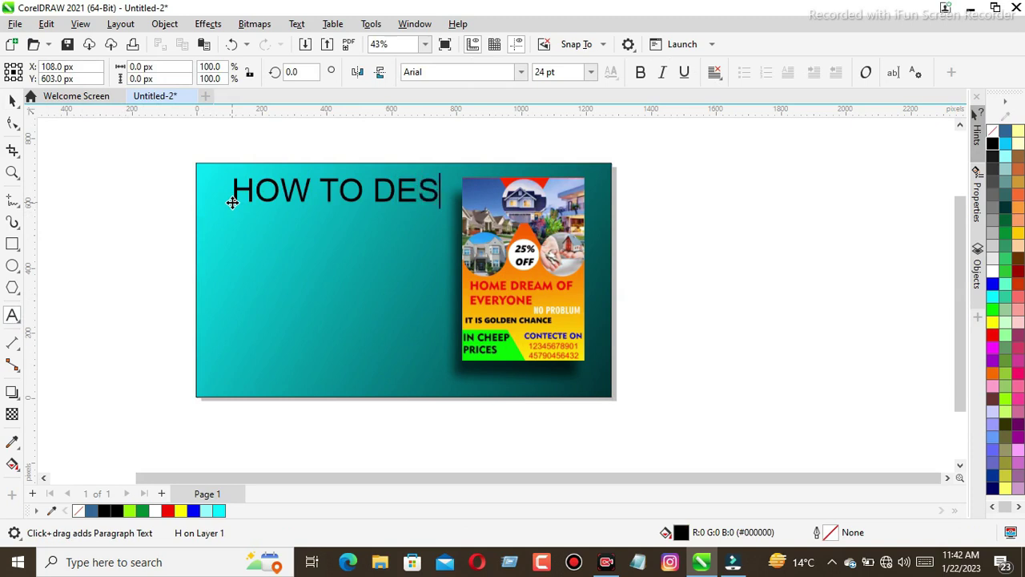
{"action": "type", "text": "IGN"}
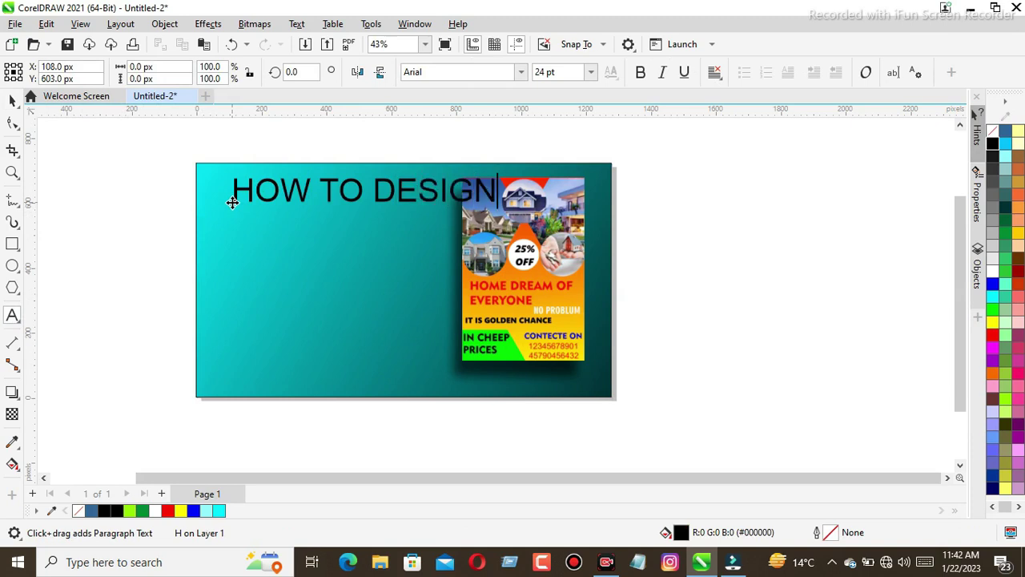
{"action": "left_click", "coordinate": [13, 100]}
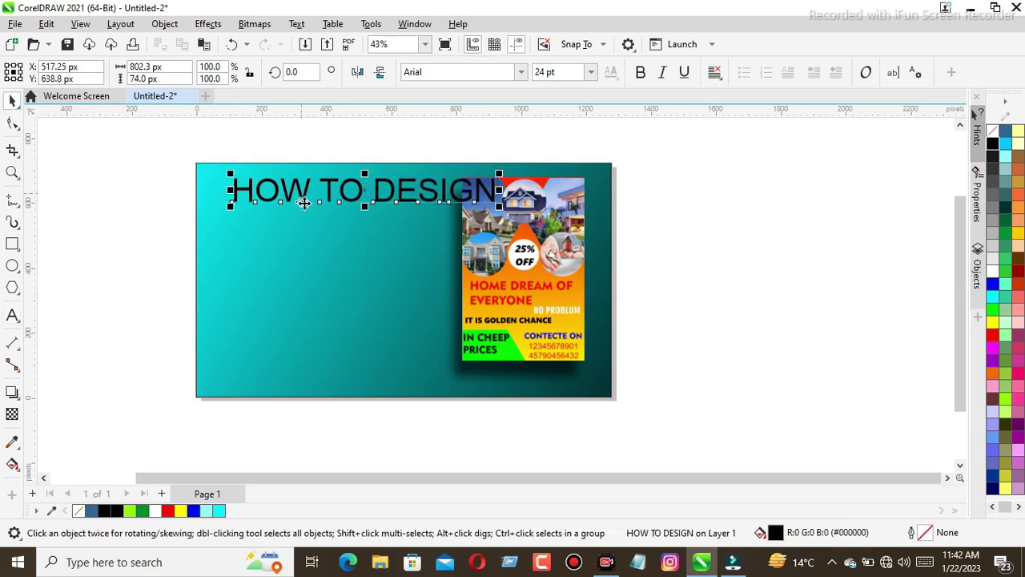
- Move the "HOW TO DESIGN" text to the background's left edge, centred at about X 422, Y 621 px
{"action": "left_click", "coordinate": [373, 185]}
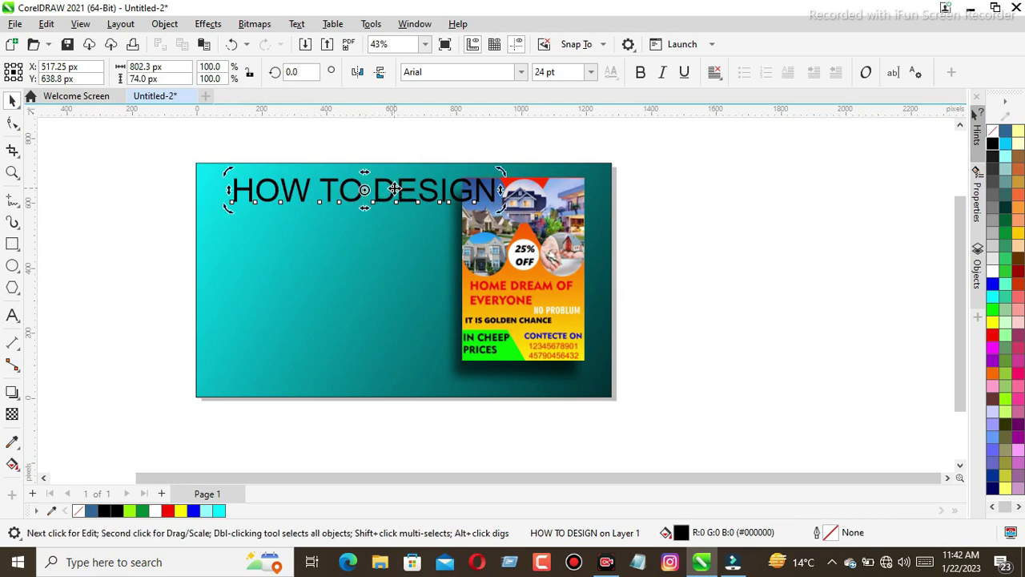
{"action": "left_click", "coordinate": [364, 188]}
{"action": "left_click_drag", "start_coordinate": [362, 189], "coordinate": [334, 196]}
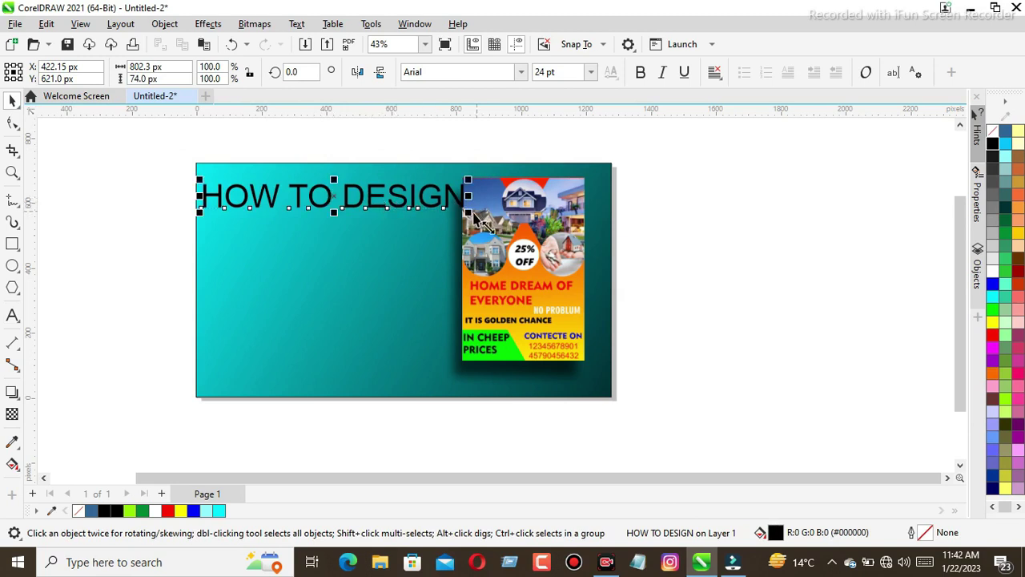
- Reduce the "HOW TO DESIGN" text to about 22.5 pt and format it in Geometr415 Blk BT with a white fill
{"action": "left_click_drag", "start_coordinate": [467, 212], "coordinate": [455, 221]}
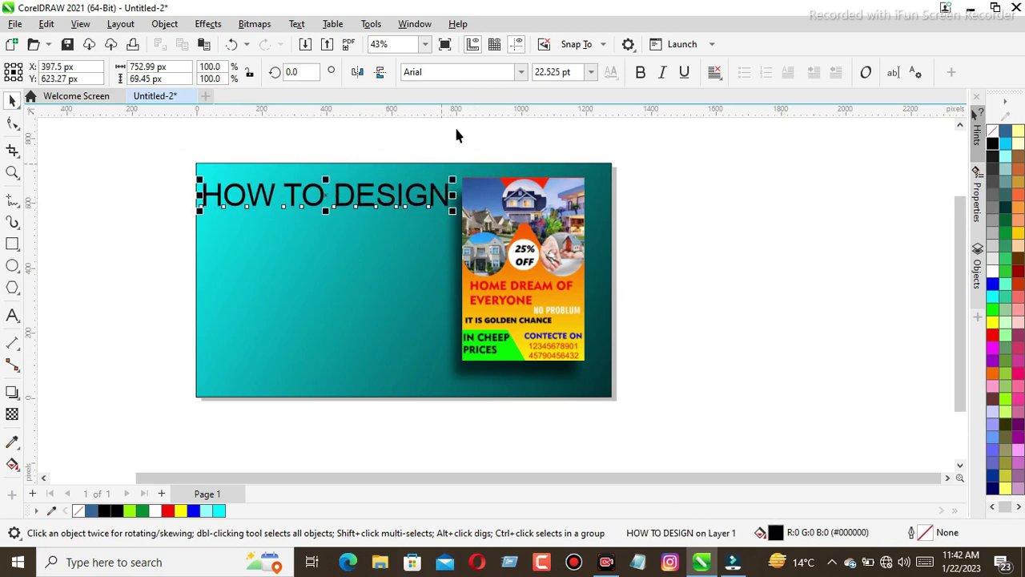
{"action": "left_click", "coordinate": [520, 72]}
{"action": "left_click", "coordinate": [507, 118]}
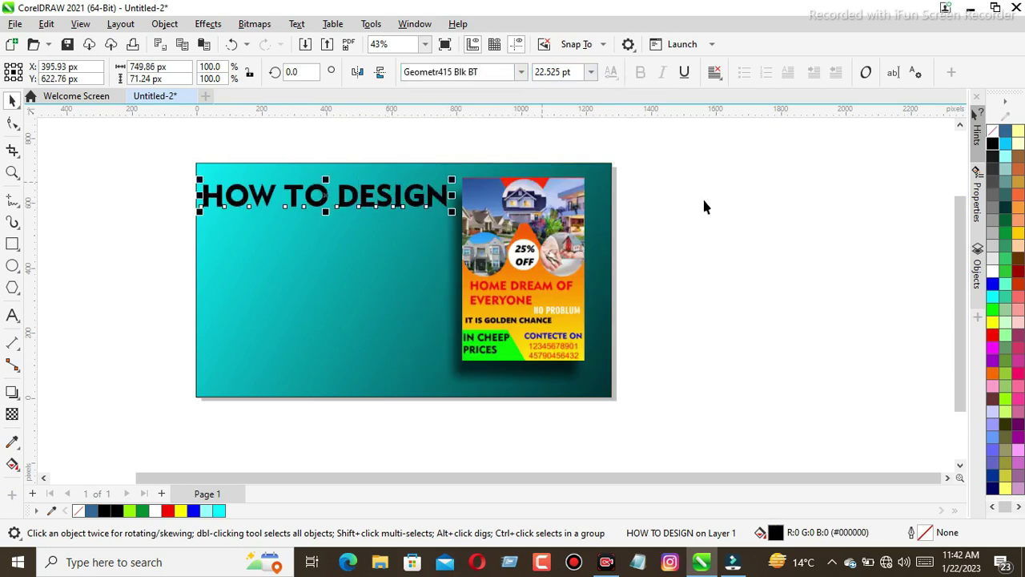
{"action": "left_click", "coordinate": [995, 272]}
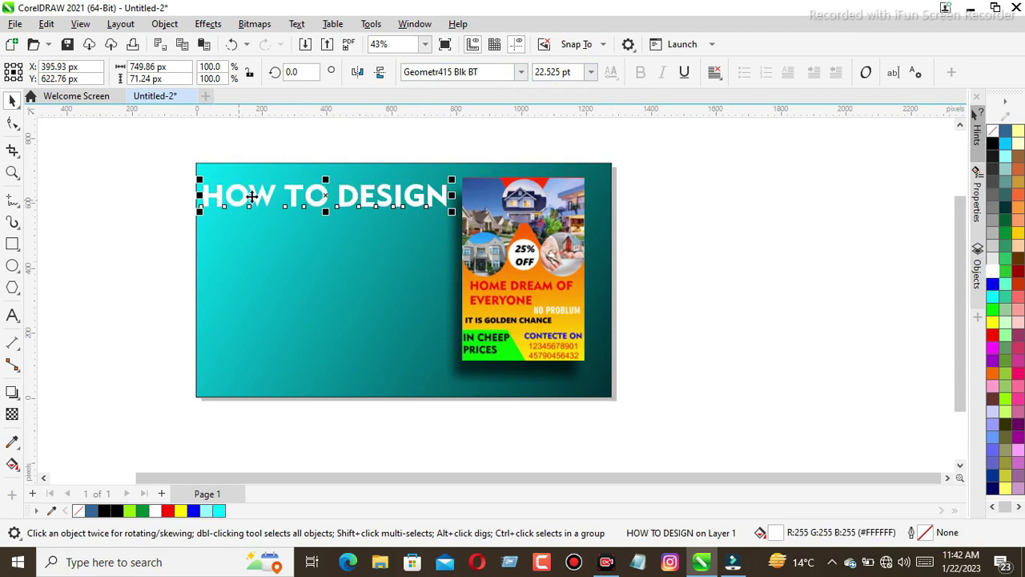
{"action": "left_click", "coordinate": [186, 194]}
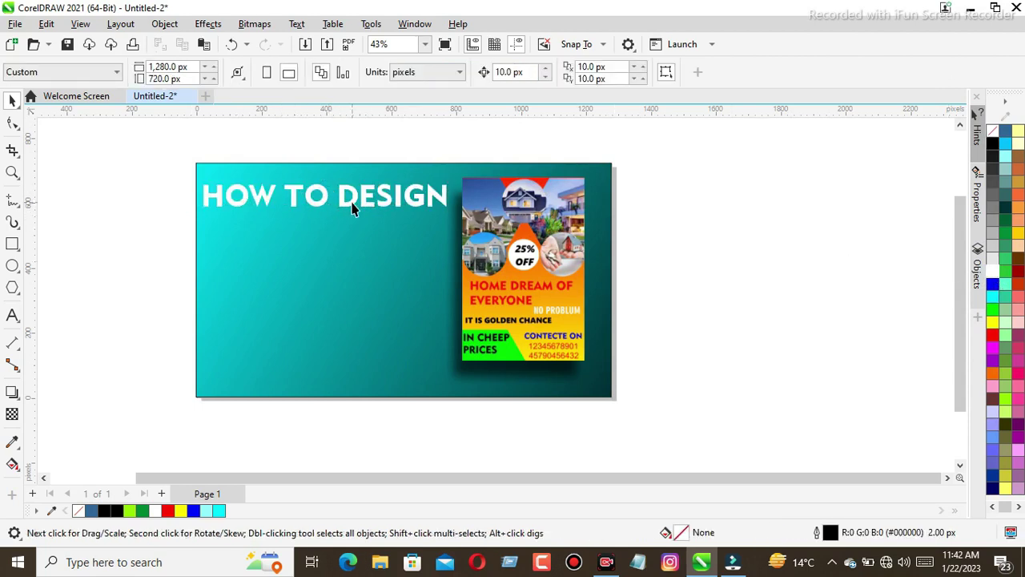
- Recolour only the word "HOW" in the title to black
{"action": "double_click", "coordinate": [229, 196]}
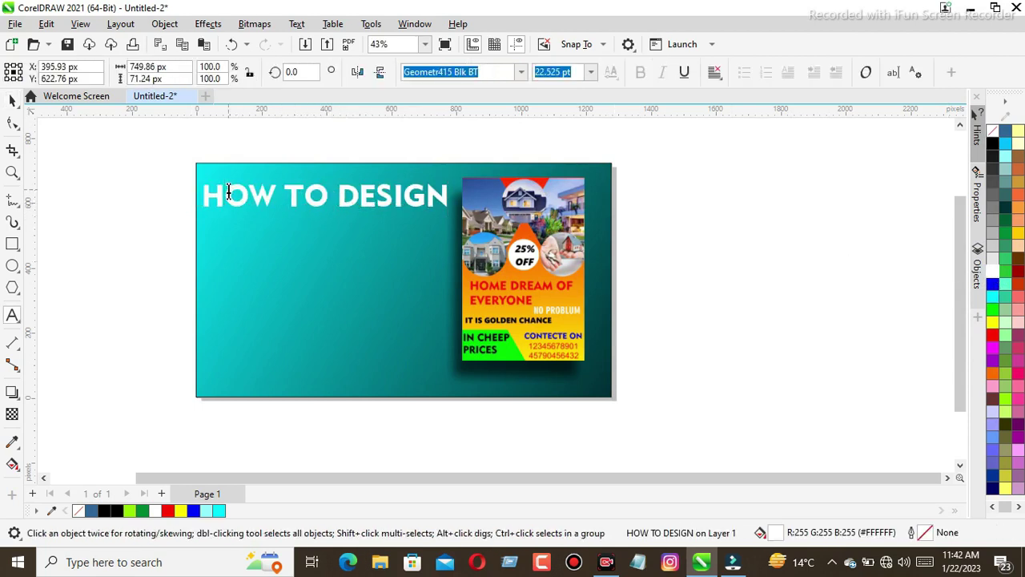
{"action": "double_click", "coordinate": [228, 193]}
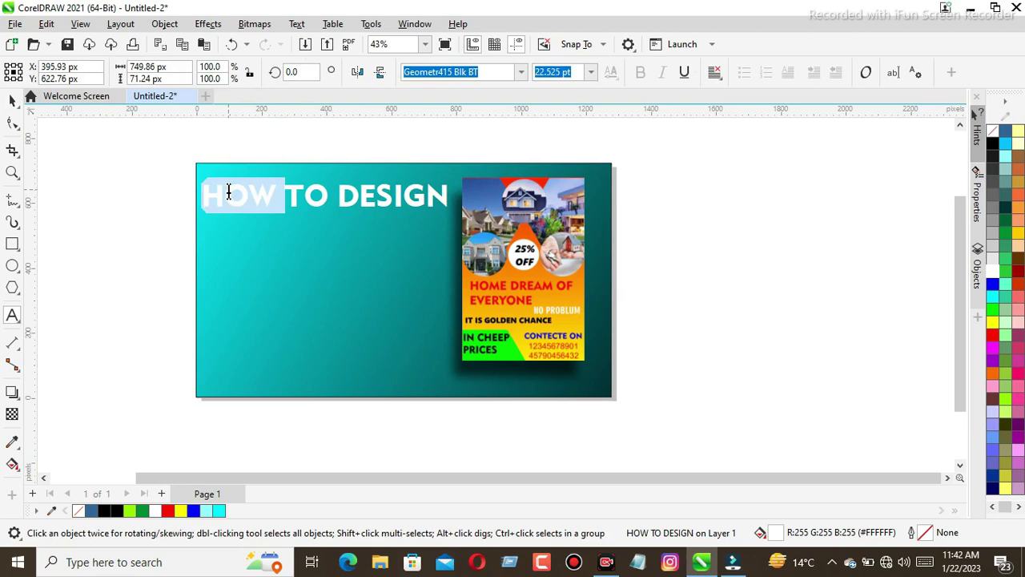
{"action": "left_click", "coordinate": [992, 143]}
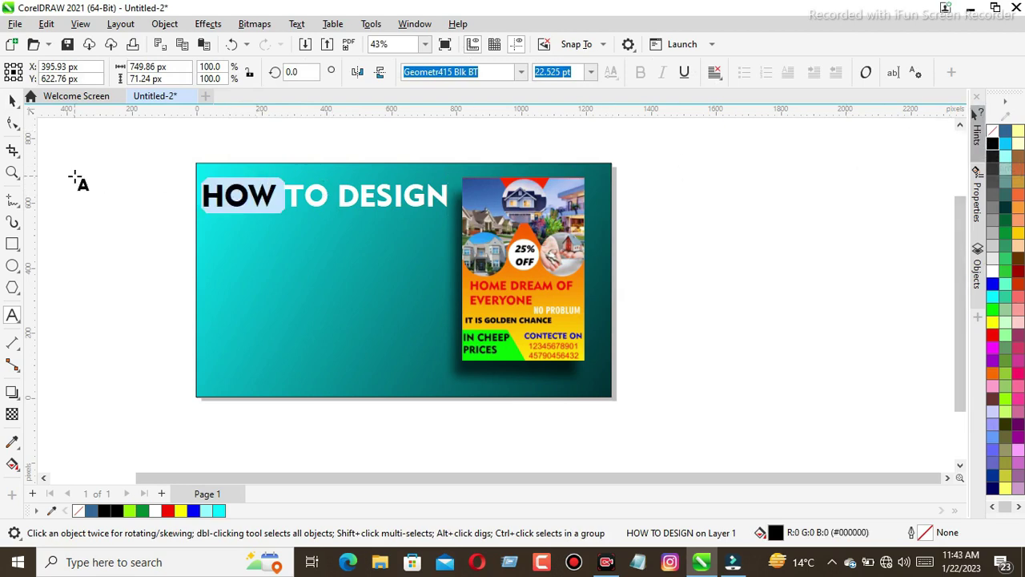
{"action": "left_click", "coordinate": [13, 99]}
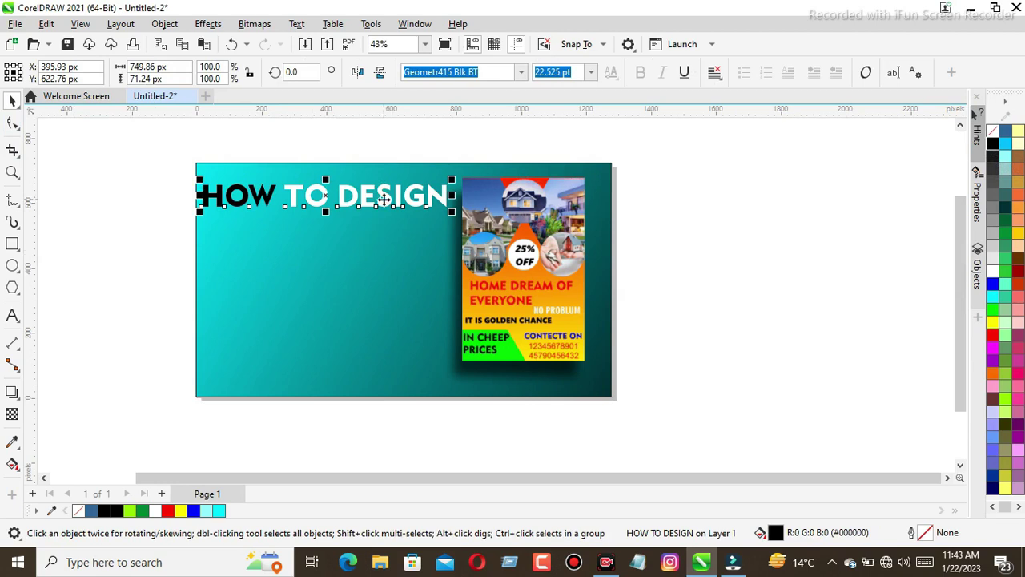
- Add the artistic text "REAL ESTATE" on the background just below the "HOW TO DESIGN" title
{"action": "left_click", "coordinate": [218, 247]}
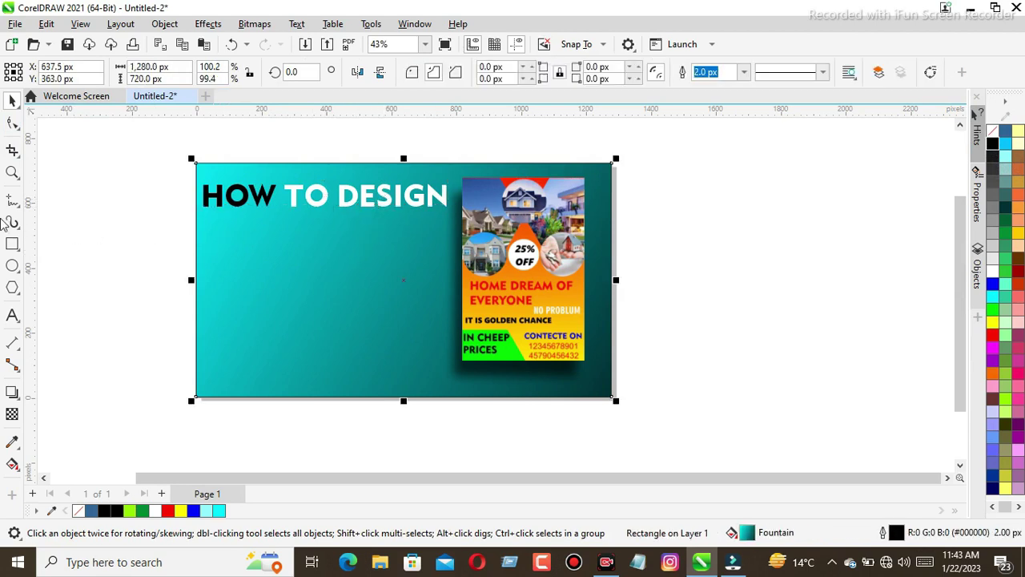
{"action": "left_click", "coordinate": [12, 314]}
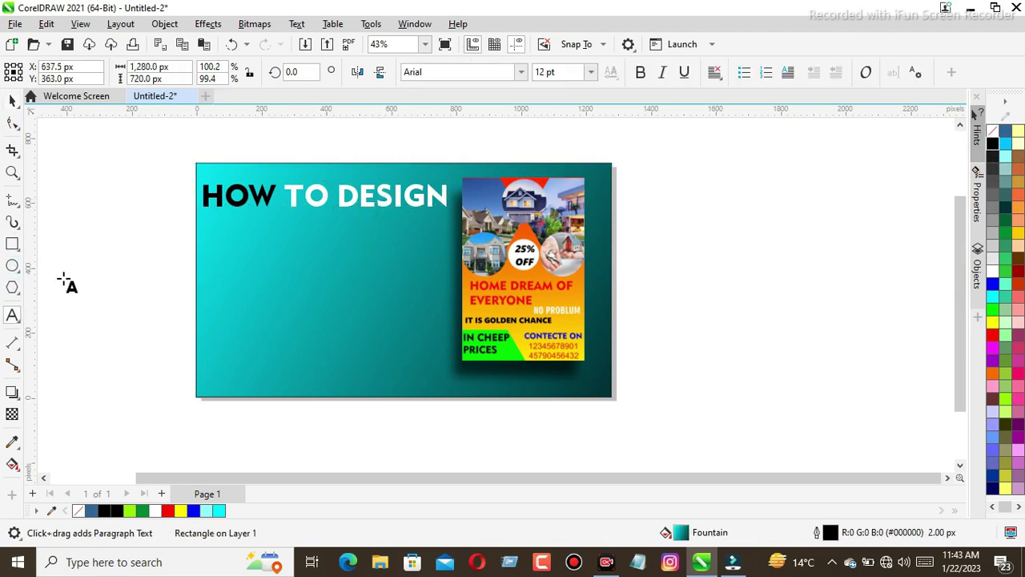
{"action": "left_click", "coordinate": [235, 248]}
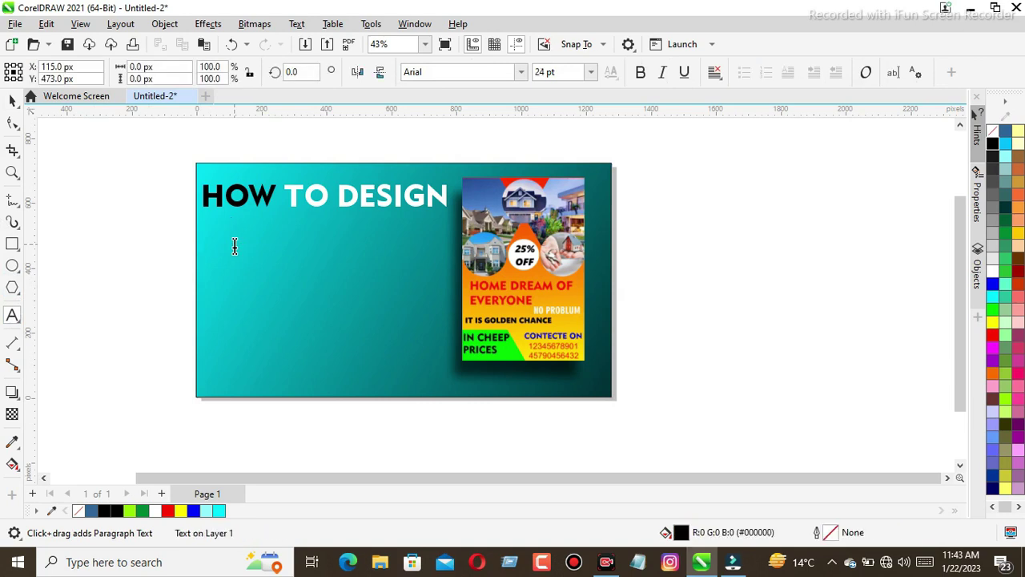
{"action": "type", "text": "REA"}
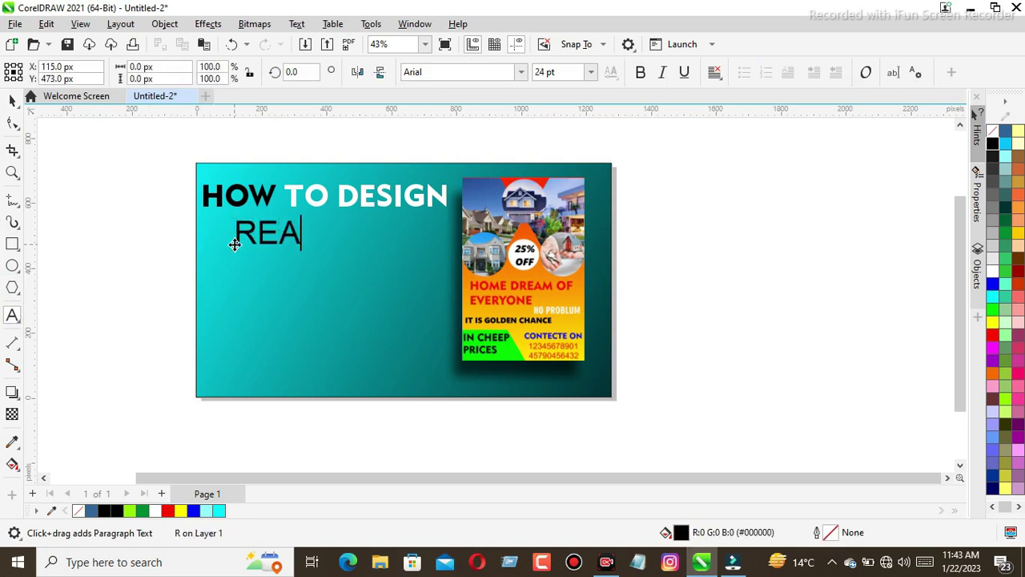
{"action": "type", "text": "L E"}
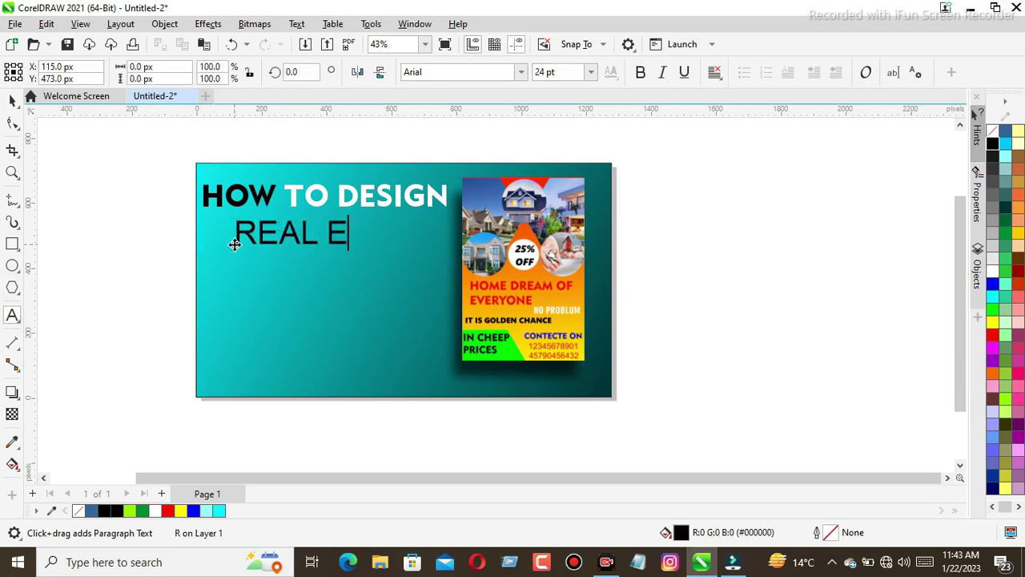
{"action": "type", "text": "STATE"}
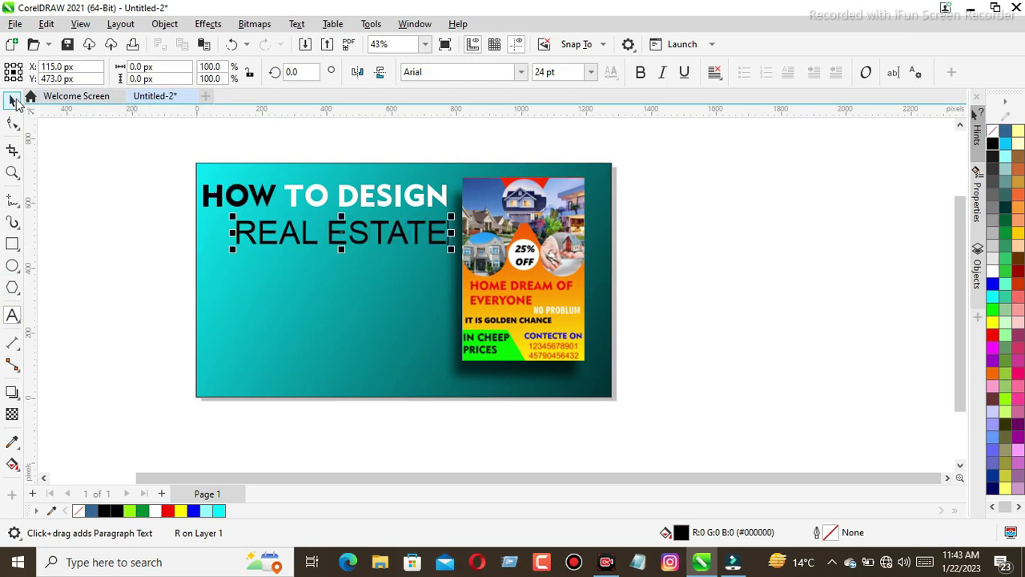
{"action": "left_click", "coordinate": [12, 100]}
- Scale the "REAL ESTATE" text down to about 18.8 pt and format it in Geometr415 Blk BT with a yellow fill
{"action": "left_click_drag", "start_coordinate": [453, 251], "coordinate": [406, 244]}
{"action": "left_click", "coordinate": [519, 72]}
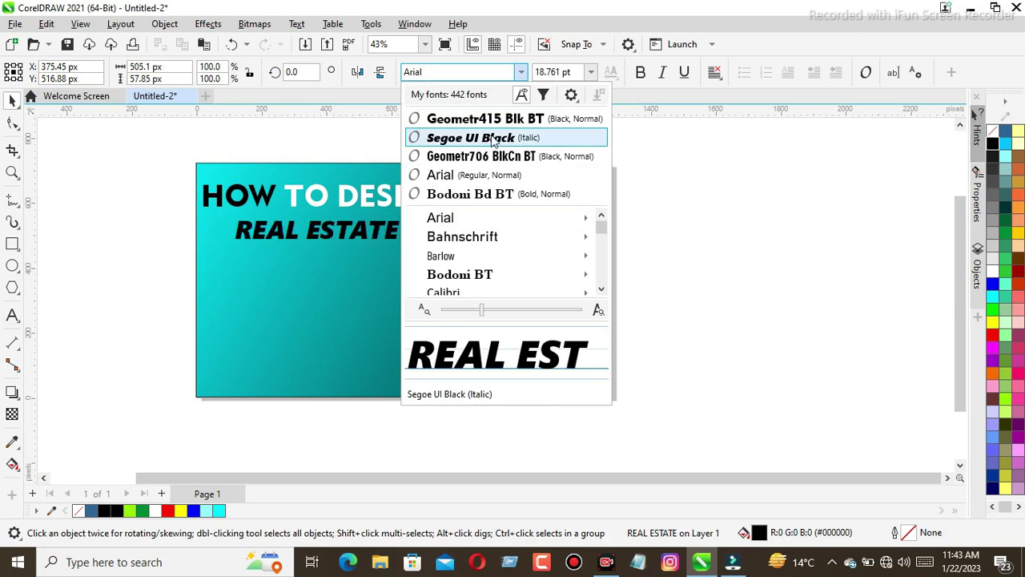
{"action": "left_click", "coordinate": [484, 119]}
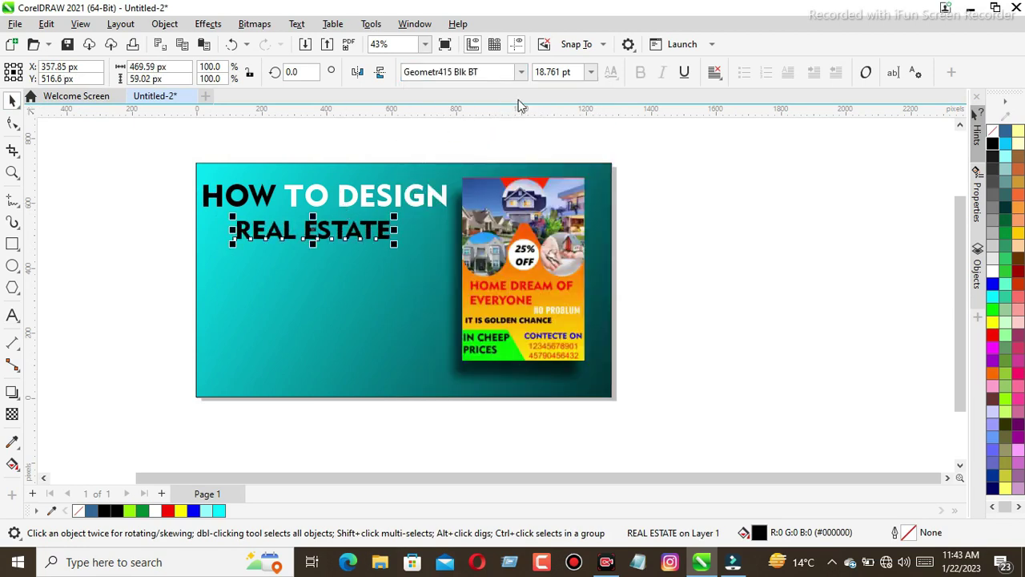
{"action": "left_click", "coordinate": [992, 322]}
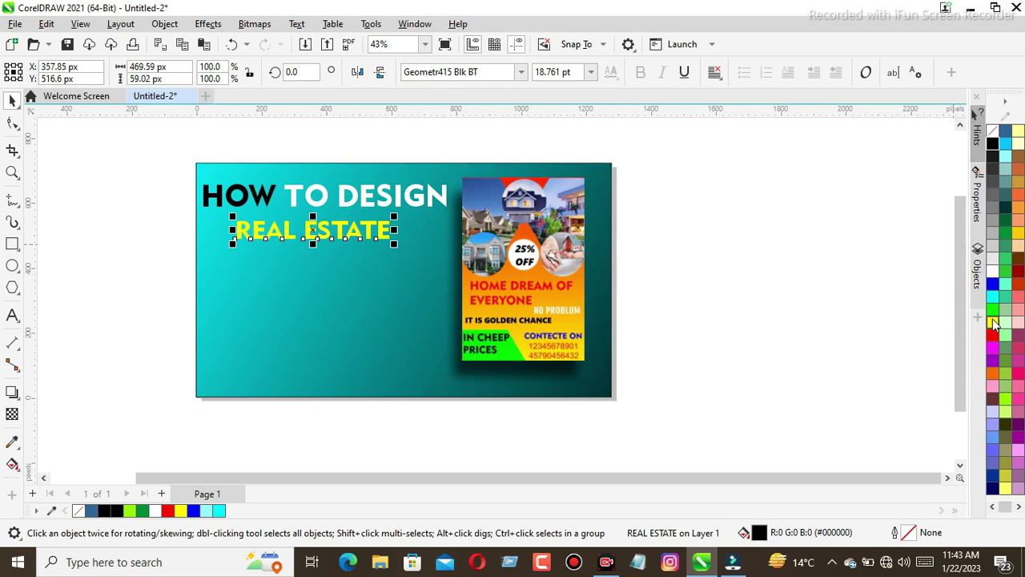
{"action": "left_click", "coordinate": [191, 174]}
- Duplicate the "HOW TO DESIGN" text straight down below "REAL ESTATE", centred at about X 396, Y 431 px
{"action": "left_click", "coordinate": [308, 197]}
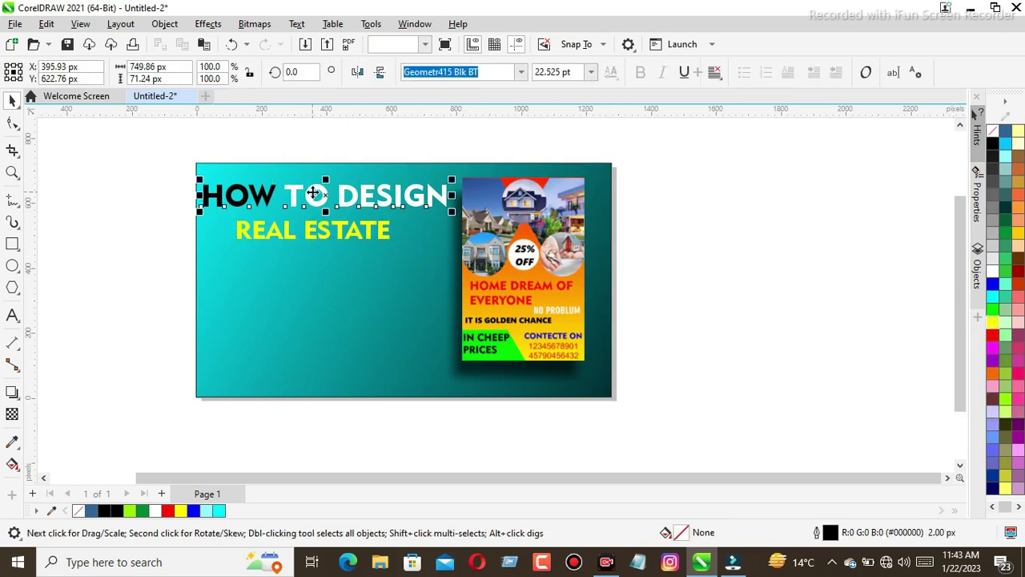
{"action": "left_click_drag", "start_coordinate": [312, 193], "coordinate": [313, 255]}
{"action": "right_click", "coordinate": [312, 255]}
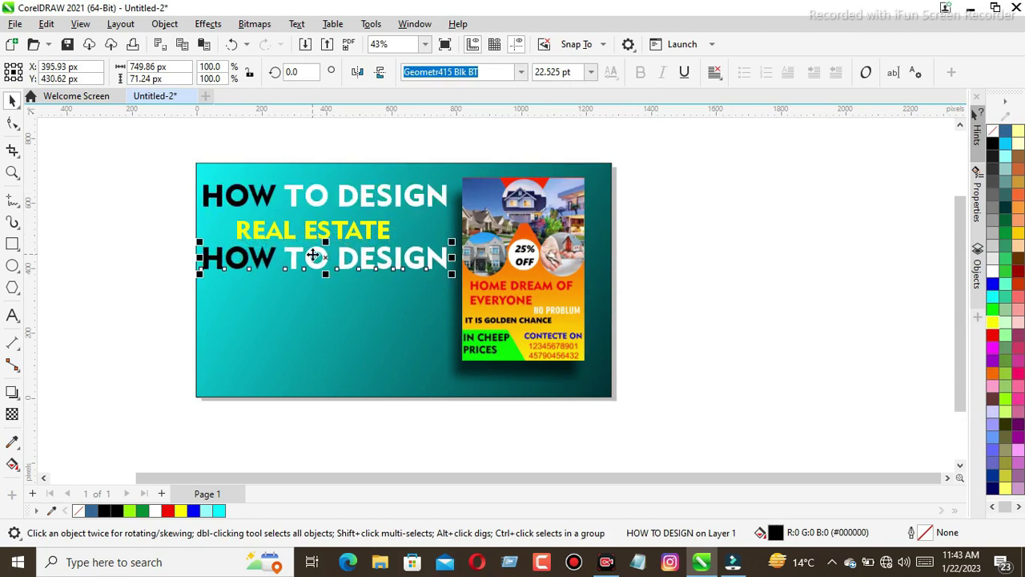
- Replace the wording of the duplicated title below "REAL ESTATE" with "THUMBNAIL"
{"action": "key", "text": "F8"}
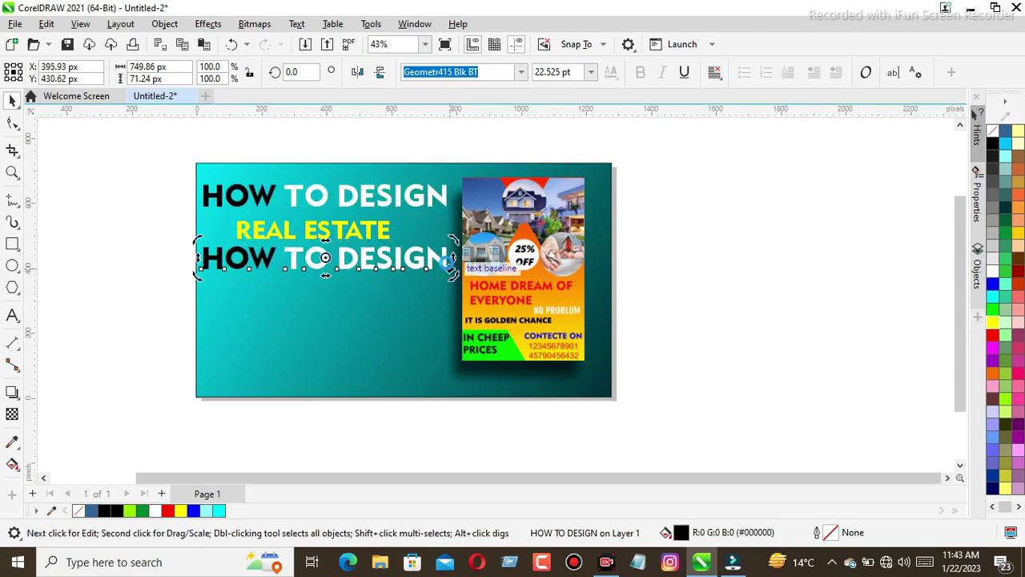
{"action": "left_click", "coordinate": [447, 265]}
{"action": "key", "text": "BackSpace"}
{"action": "key", "text": "BackSpace"}
{"action": "key", "text": "BackSpace"}
{"action": "key", "text": "BackSpace"}
{"action": "key", "text": "BackSpace"}
{"action": "key", "text": "BackSpace"}
{"action": "key", "text": "BackSpace"}
{"action": "key", "text": "BackSpace"}
{"action": "key", "text": "BackSpace"}
{"action": "key", "text": "BackSpace"}
{"action": "key", "text": "BackSpace"}
{"action": "key", "text": "BackSpace"}
{"action": "key", "text": "BackSpace"}
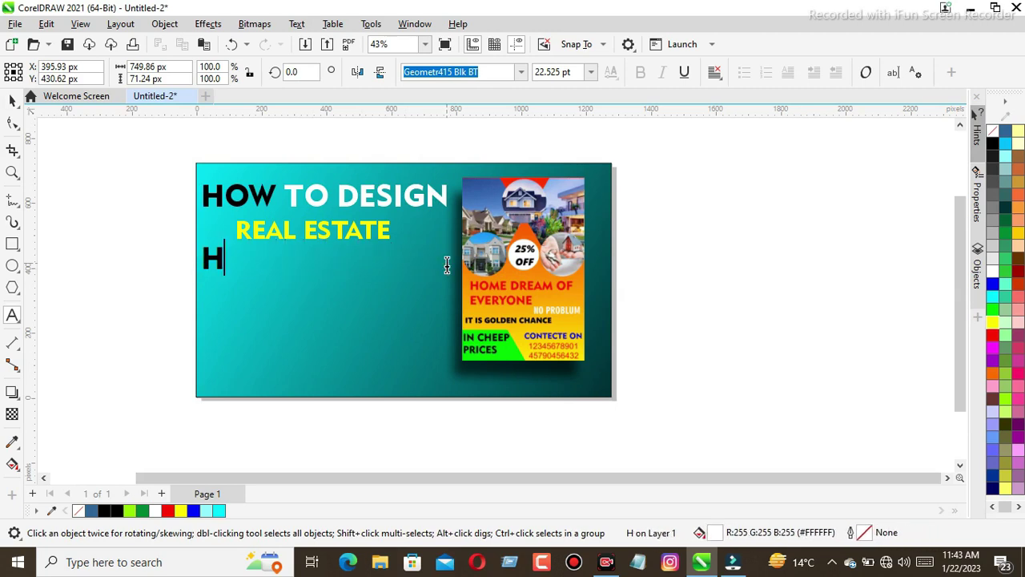
{"action": "type", "text": "THUN"}
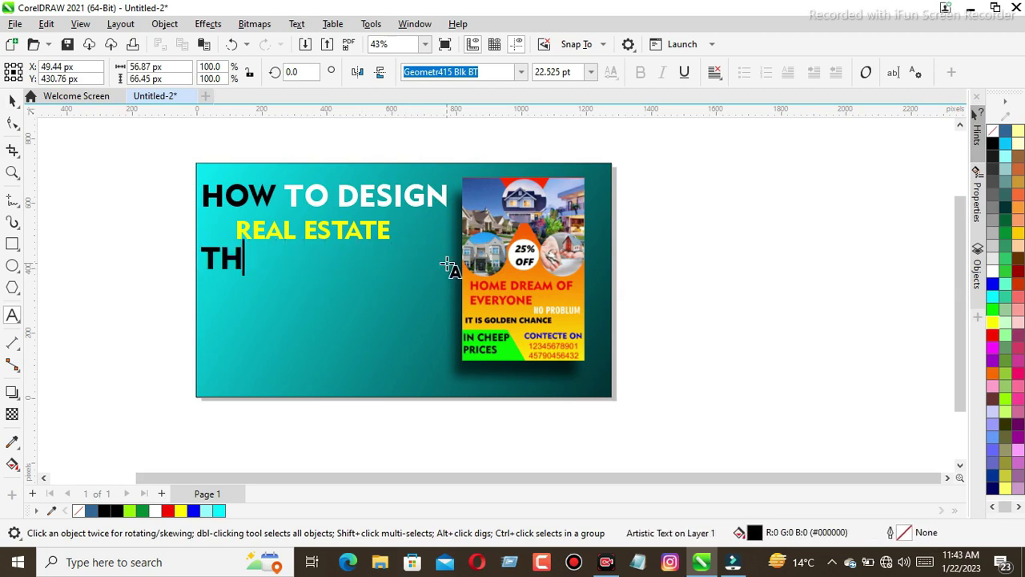
{"action": "type", "text": "B"}
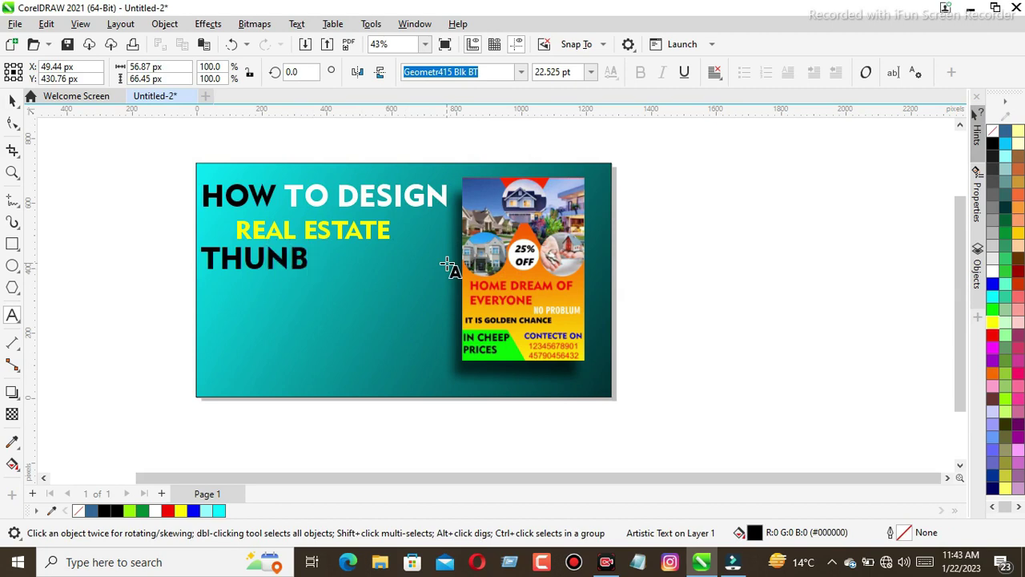
{"action": "key", "text": "BackSpace"}
{"action": "key", "text": "BackSpace"}
{"action": "type", "text": "MBNAIL"}
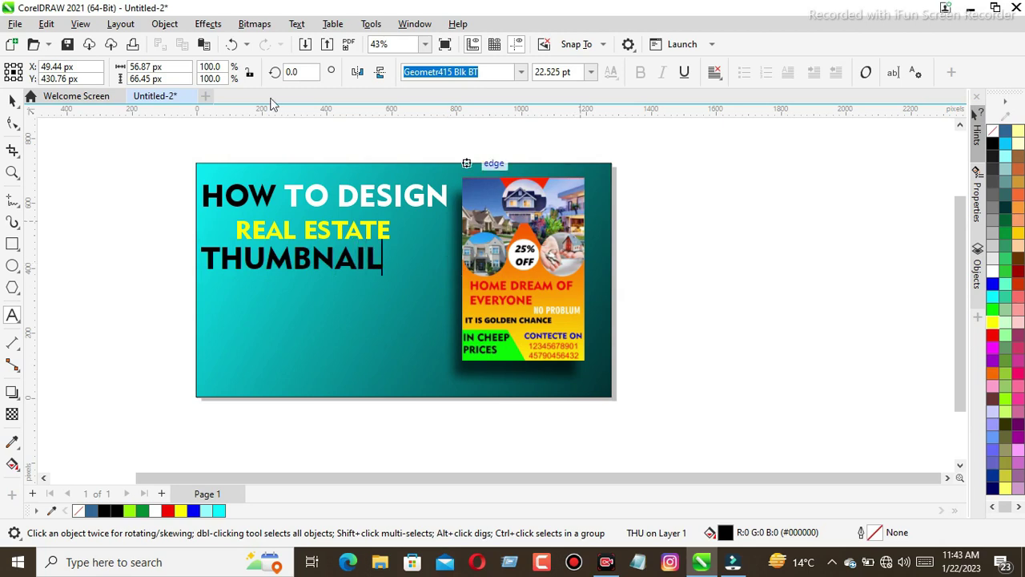
- Enlarge the "THUMBNAIL" text to about 748 × 96 px and centre it at about X 395, Y 401 px
{"action": "left_click", "coordinate": [12, 101]}
{"action": "left_click_drag", "start_coordinate": [256, 264], "coordinate": [294, 269]}
{"action": "left_click_drag", "start_coordinate": [391, 282], "coordinate": [454, 319]}
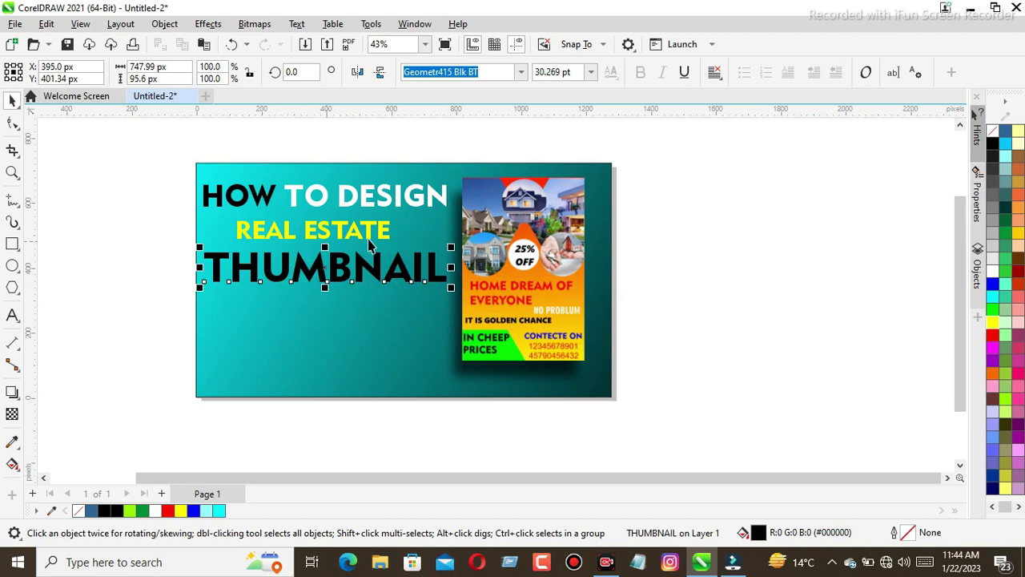
- Try red, blue and green fills on the "THUMBNAIL" text
{"action": "left_click", "coordinate": [993, 335]}
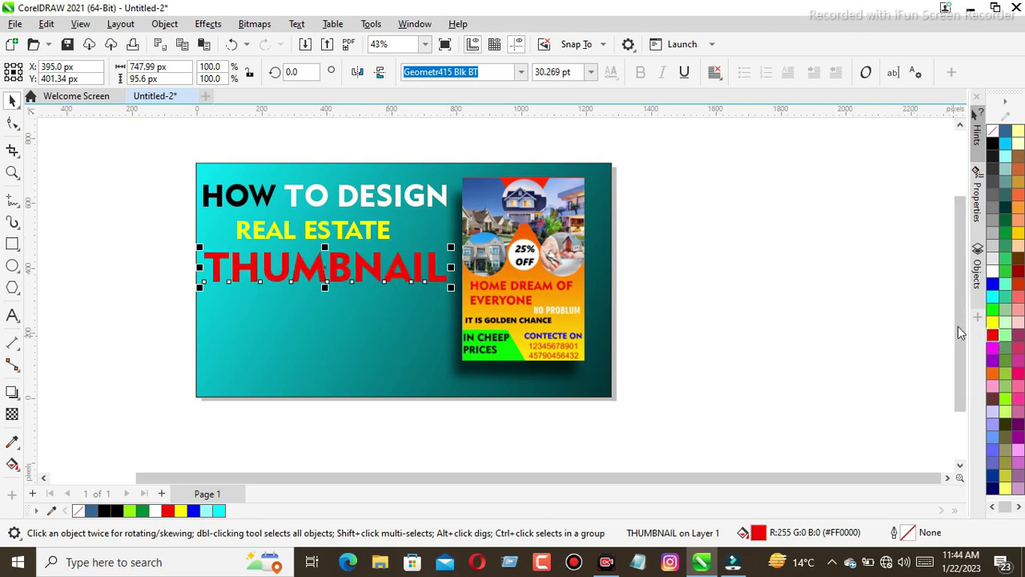
{"action": "left_click", "coordinate": [993, 287]}
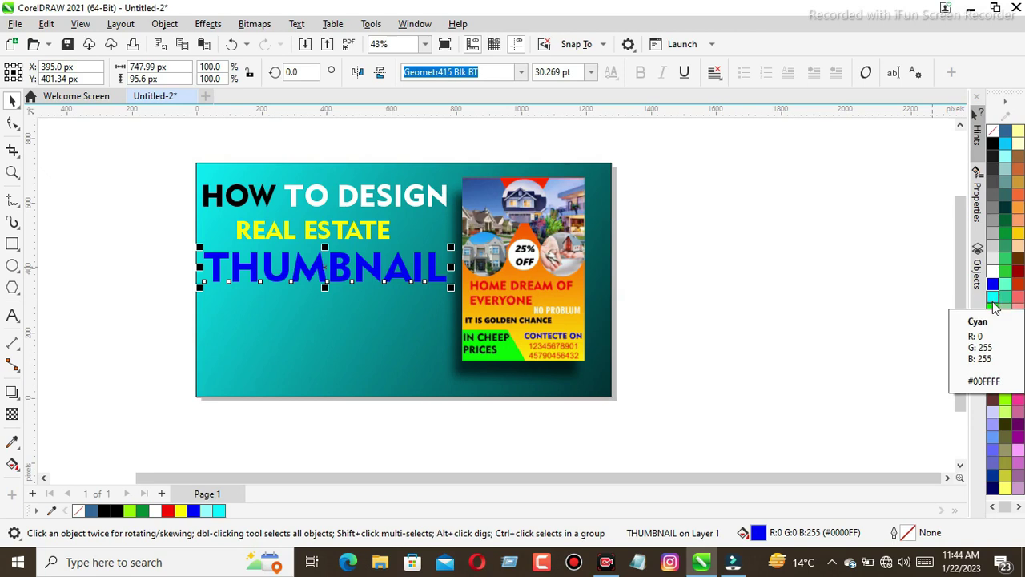
{"action": "left_click", "coordinate": [993, 310]}
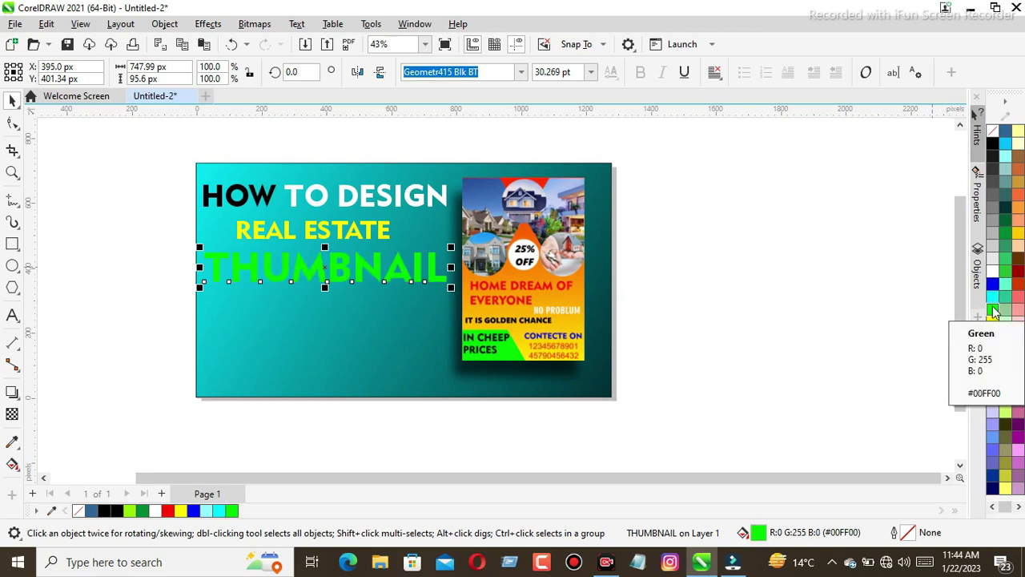
- Fill the "THUMBNAIL" text with yellow and deselect it
{"action": "left_click", "coordinate": [993, 324]}
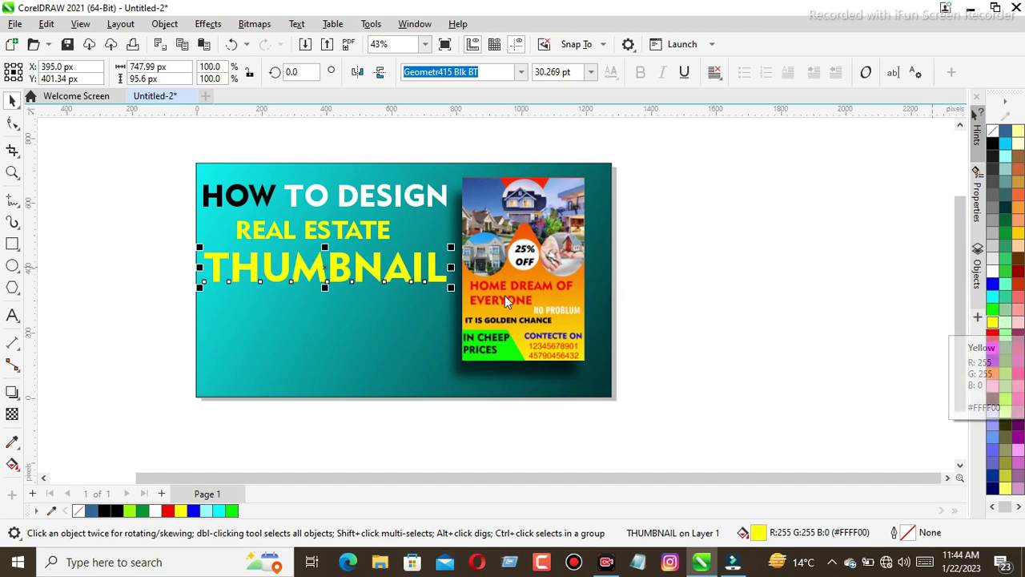
{"action": "left_click", "coordinate": [104, 222]}
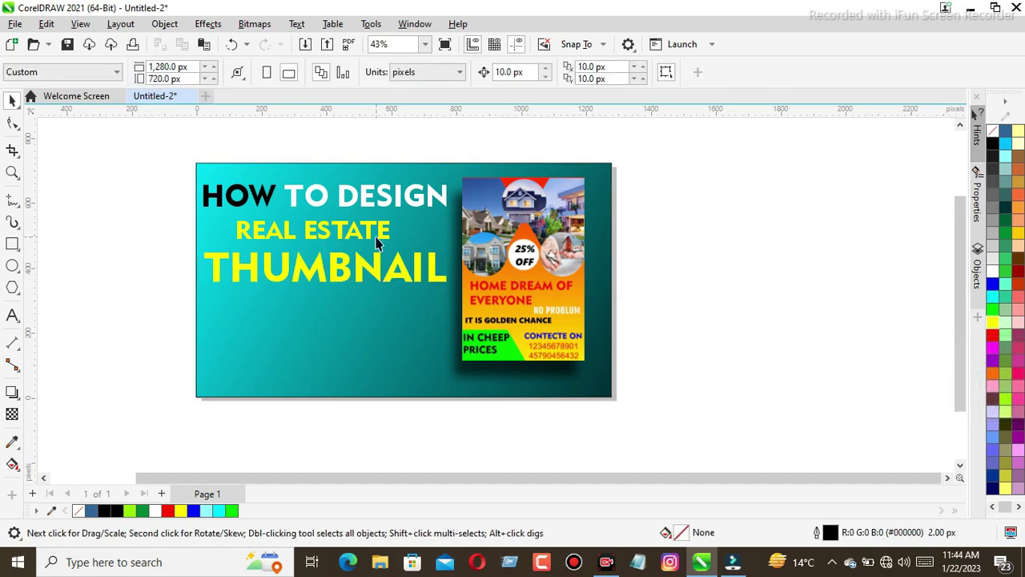
- Copy the "REAL ESTATE" text and place the duplicate below "THUMBNAIL", centred at about X 374, Y 289 px
{"action": "left_click", "coordinate": [309, 231]}
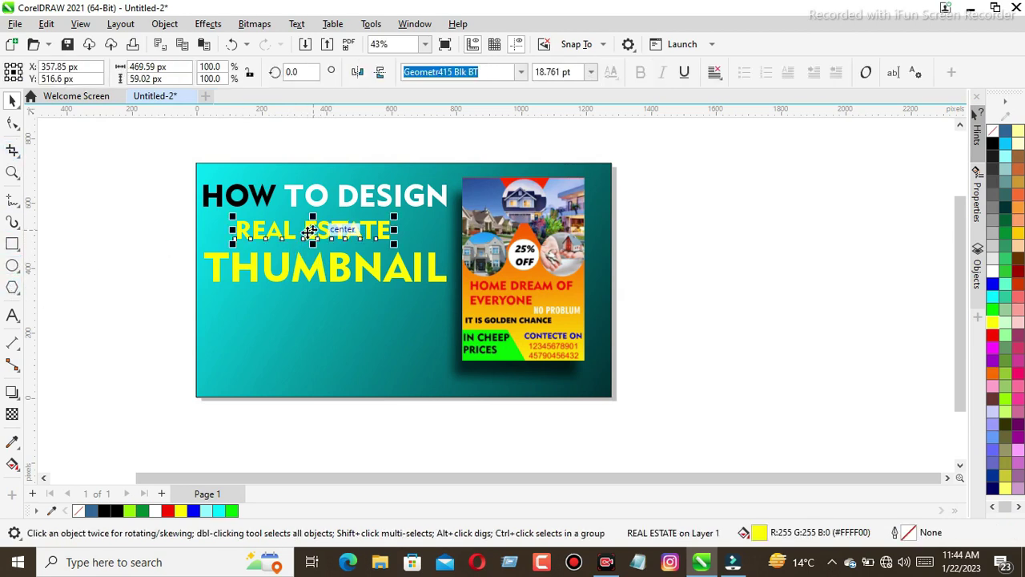
{"action": "right_click", "coordinate": [309, 231]}
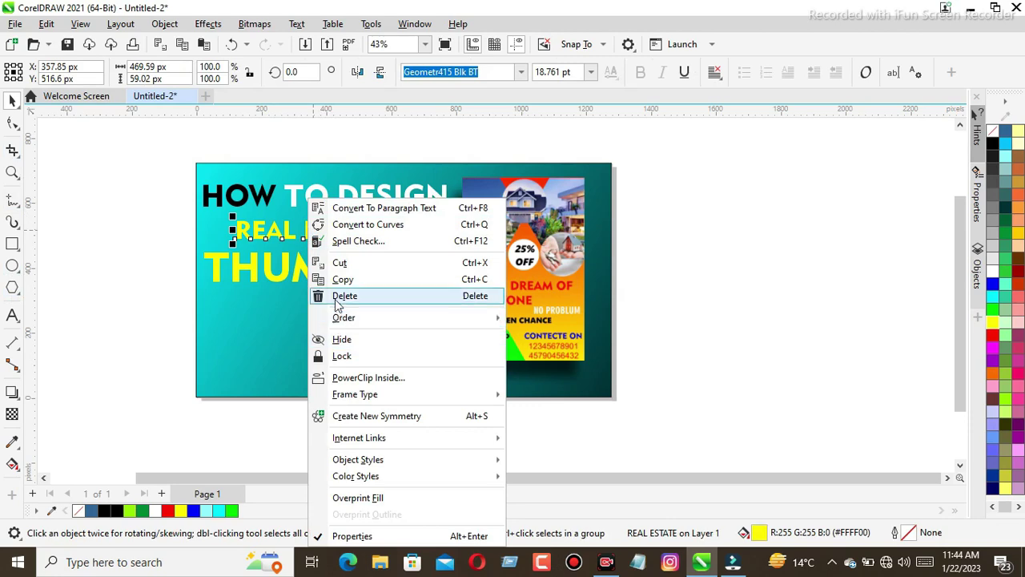
{"action": "left_click", "coordinate": [343, 279]}
{"action": "left_click", "coordinate": [657, 258]}
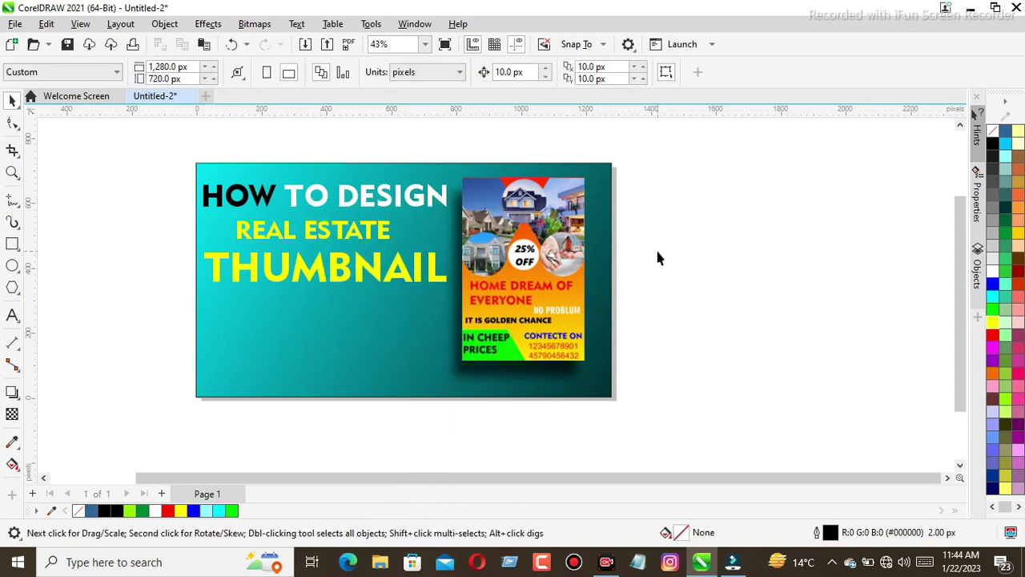
{"action": "right_click", "coordinate": [657, 258]}
{"action": "left_click", "coordinate": [683, 364]}
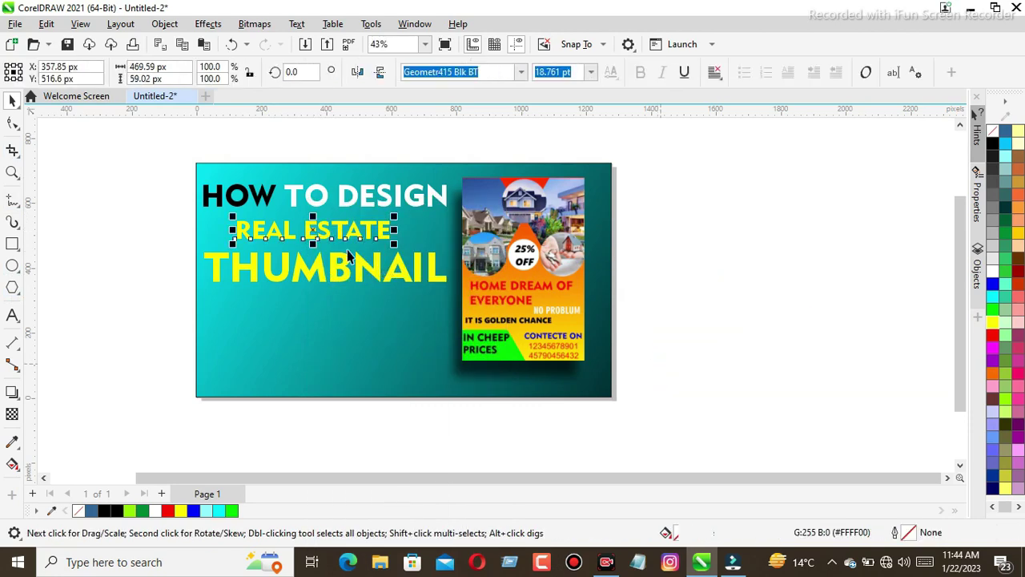
{"action": "left_click_drag", "start_coordinate": [310, 231], "coordinate": [319, 311]}
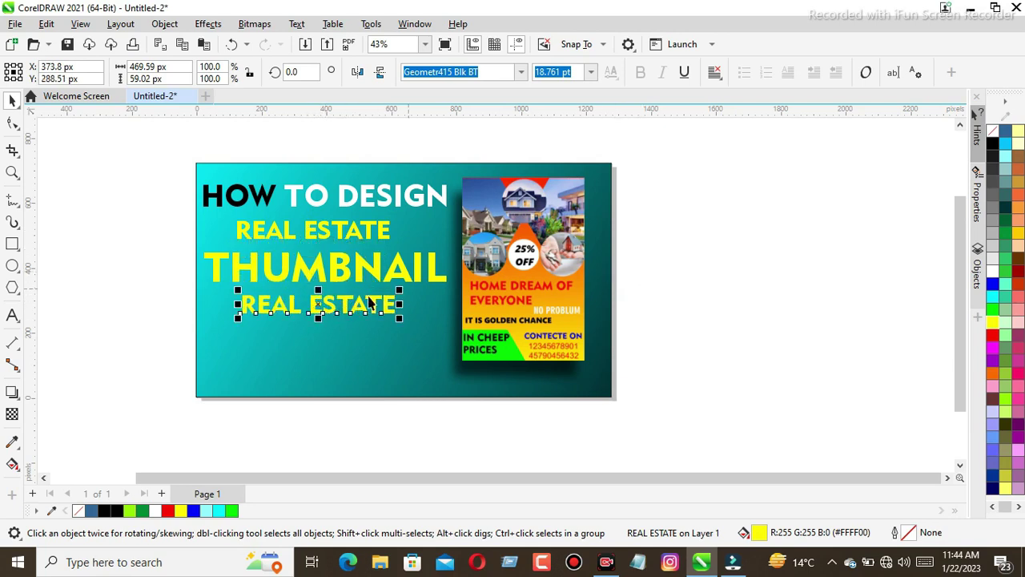
- Replace the wording of the duplicated "REAL ESTATE" text below "THUMBNAIL" with "CLICK ON VIDEO"
{"action": "left_click_drag", "start_coordinate": [394, 303], "coordinate": [394, 303]}
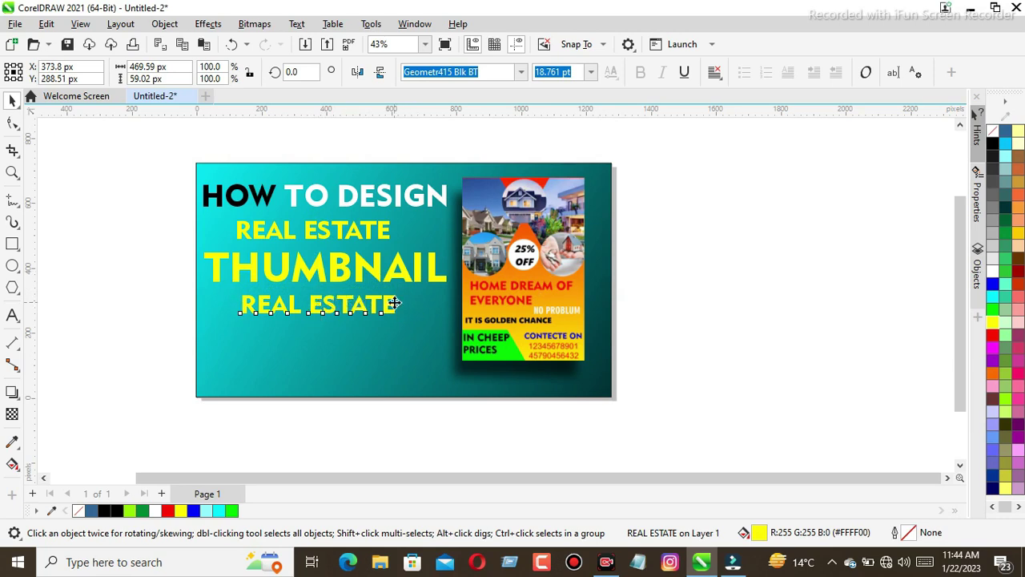
{"action": "double_click", "coordinate": [394, 303]}
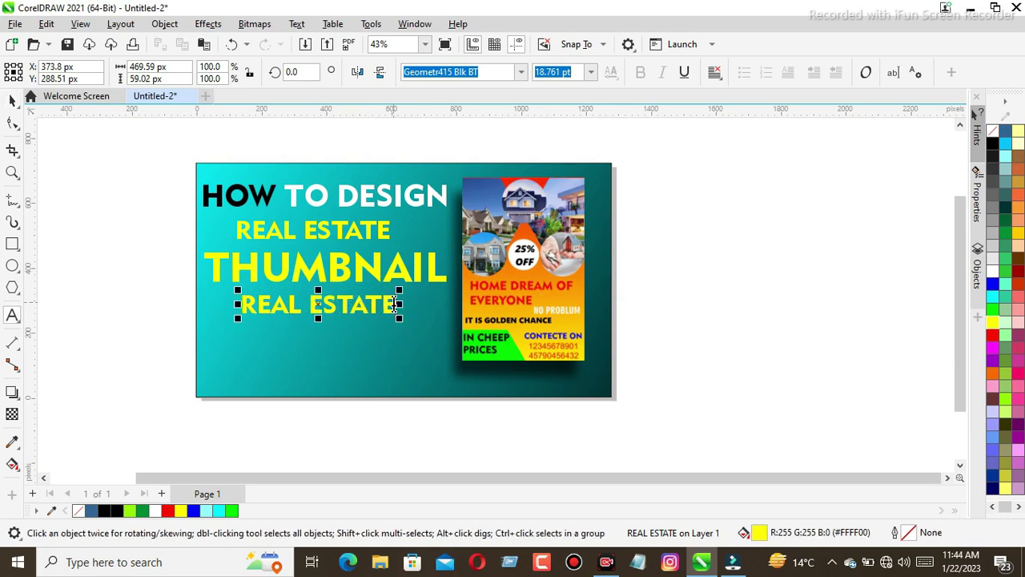
{"action": "key", "text": "BackSpace"}
{"action": "key", "text": "BackSpace"}
{"action": "key", "text": "BackSpace"}
{"action": "key", "text": "BackSpace"}
{"action": "key", "text": "BackSpace"}
{"action": "key", "text": "BackSpace"}
{"action": "key", "text": "BackSpace"}
{"action": "key", "text": "BackSpace"}
{"action": "key", "text": "BackSpace"}
{"action": "key", "text": "BackSpace"}
{"action": "key", "text": "BackSpace"}
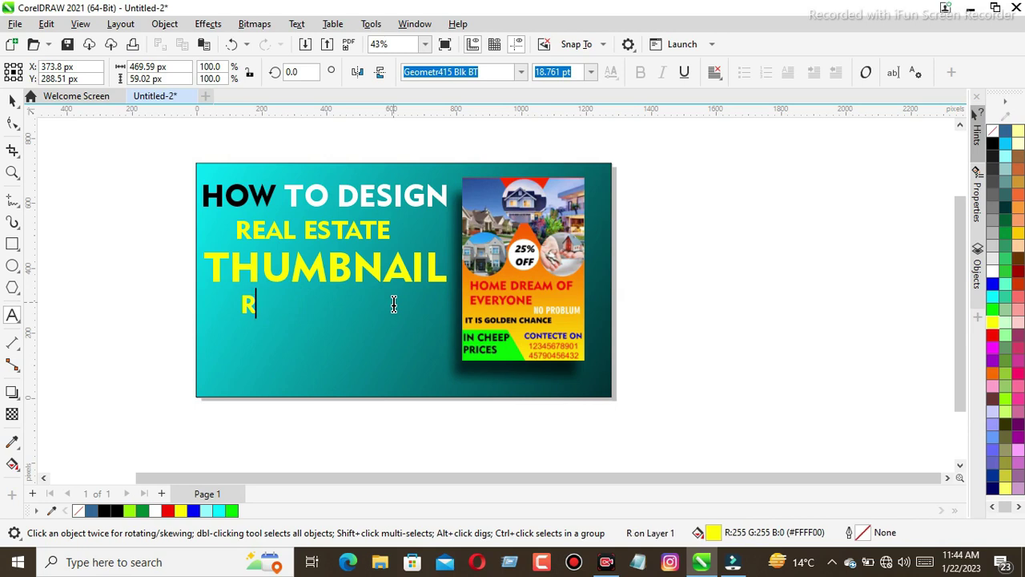
{"action": "type", "text": "C"}
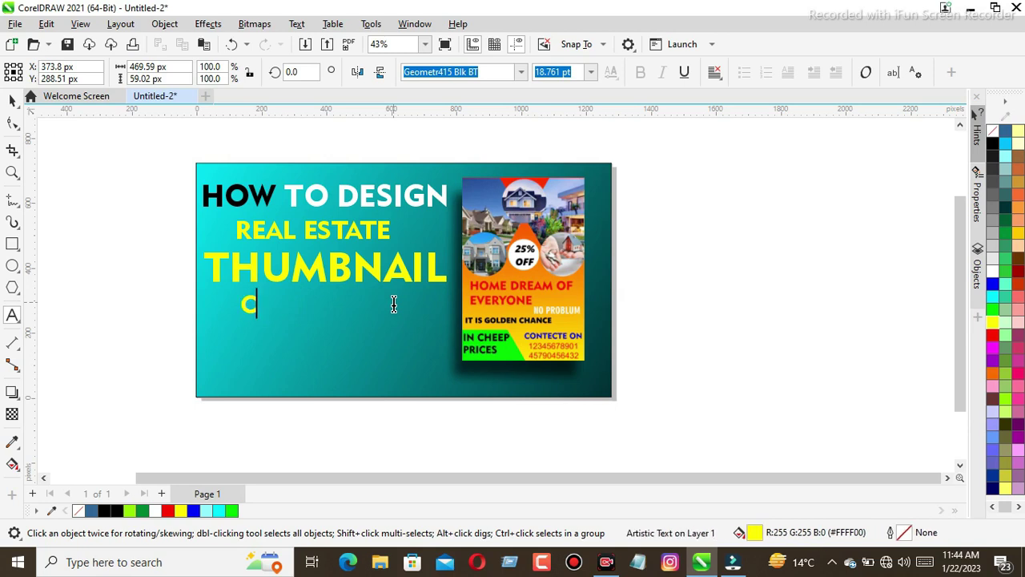
{"action": "type", "text": "LIC"}
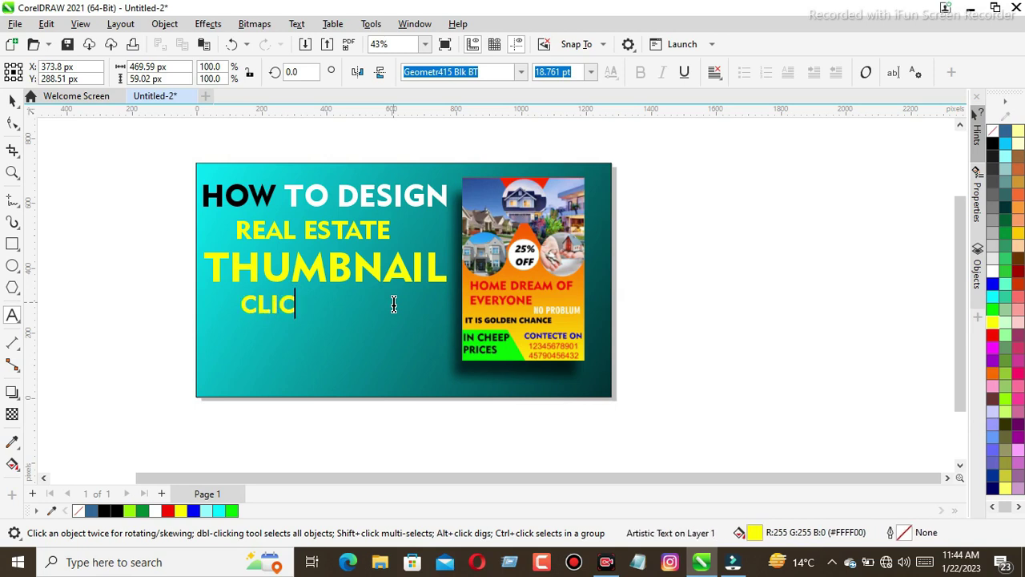
{"action": "type", "text": "K O"}
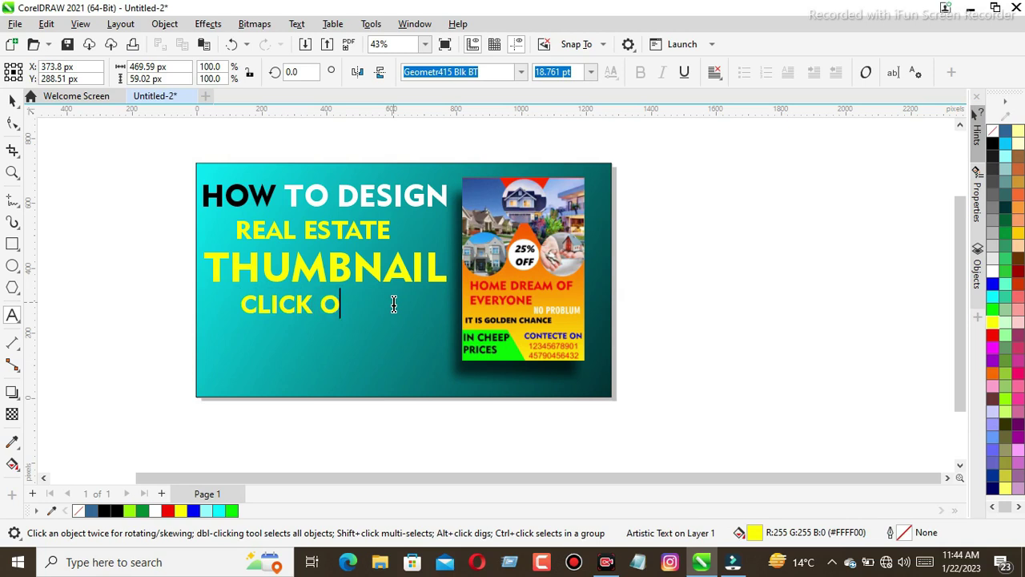
{"action": "type", "text": "N VIDEO"}
{"action": "key", "text": "Escape"}
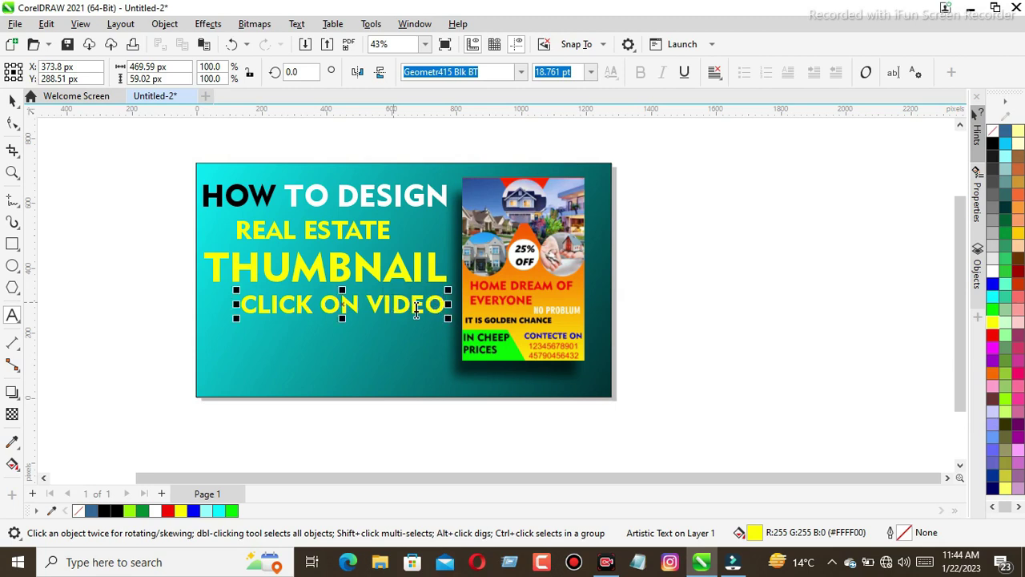
- Shrink the "CLICK ON VIDEO" text to about 559 × 53 px and centre it at about X 376, Y 291 px
{"action": "left_click", "coordinate": [13, 101]}
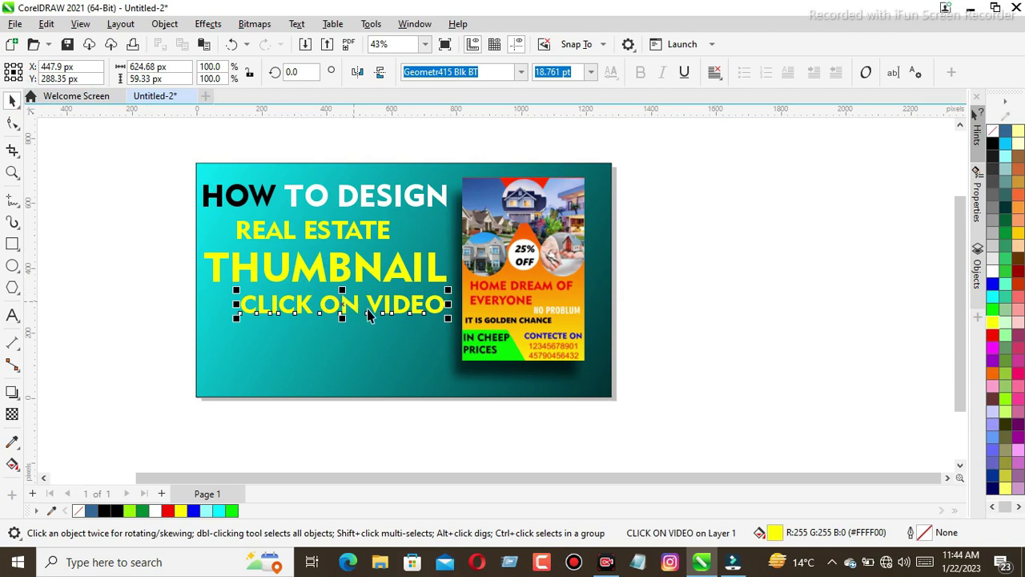
{"action": "left_click_drag", "start_coordinate": [448, 318], "coordinate": [425, 316]}
{"action": "left_click_drag", "start_coordinate": [340, 303], "coordinate": [319, 305]}
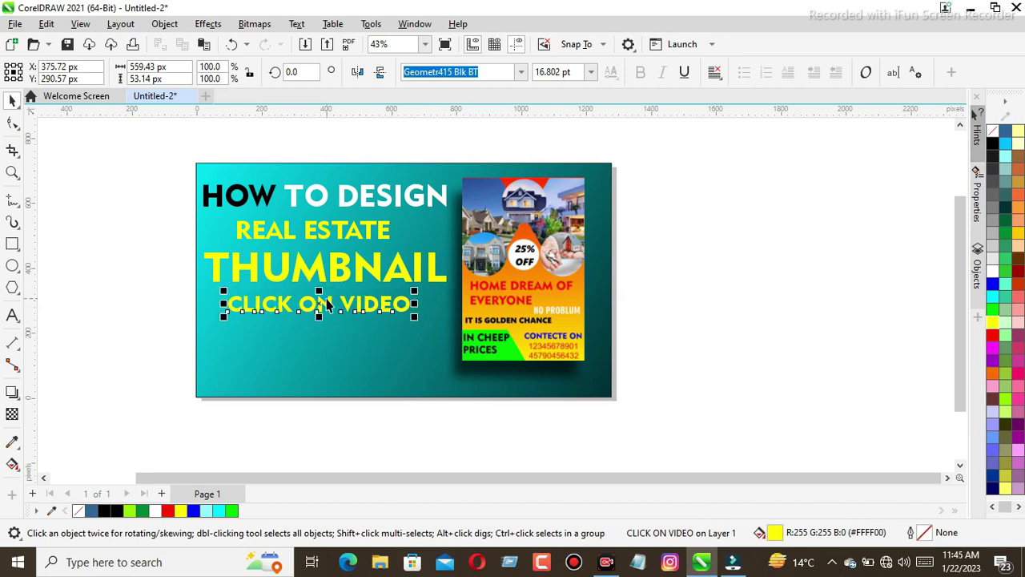
- Fill the "CLICK ON VIDEO" text with white and deselect it
{"action": "left_click", "coordinate": [992, 271]}
{"action": "left_click", "coordinate": [673, 301]}
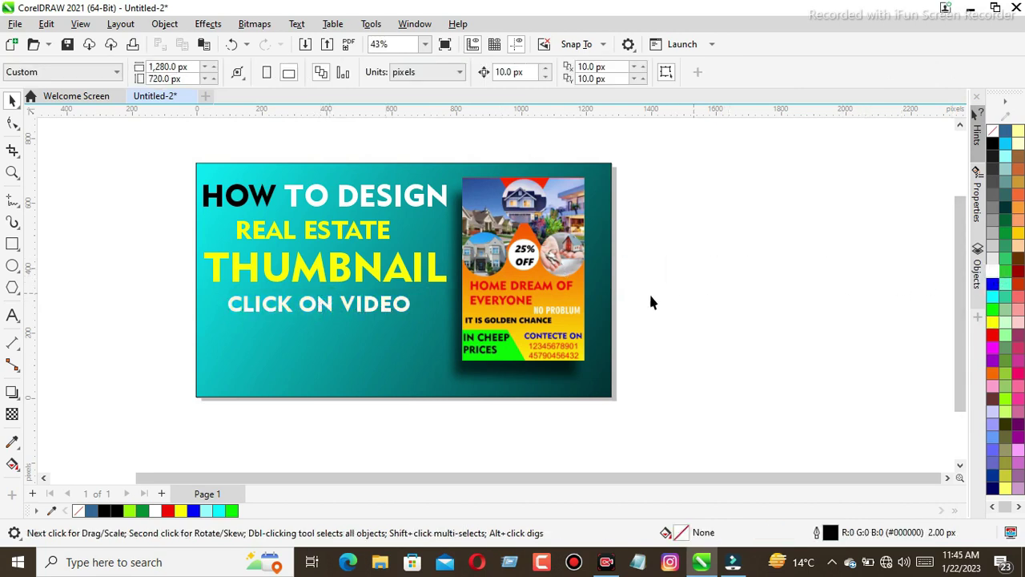
{"action": "left_click", "coordinate": [256, 306]}
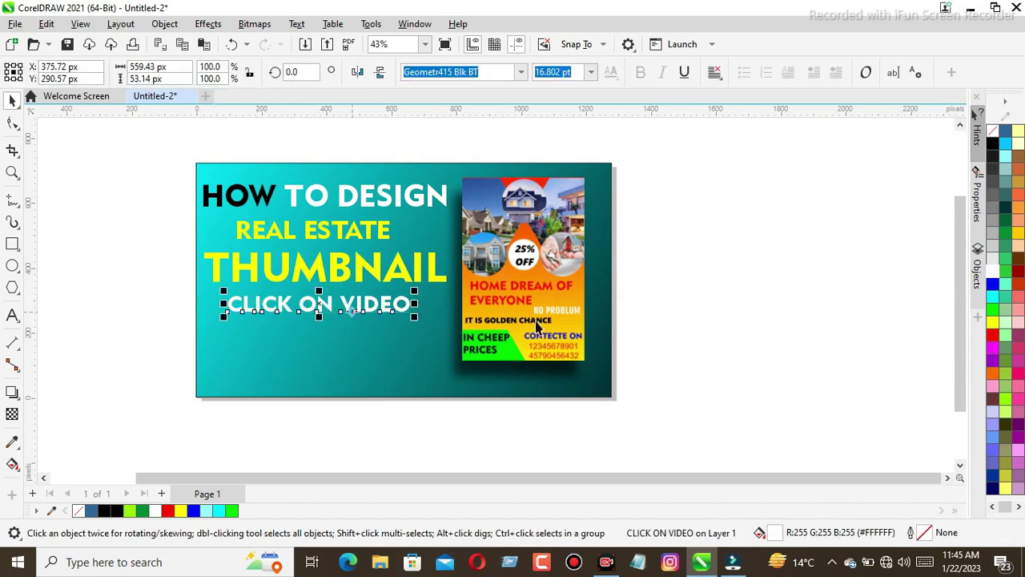
{"action": "left_click", "coordinate": [792, 328]}
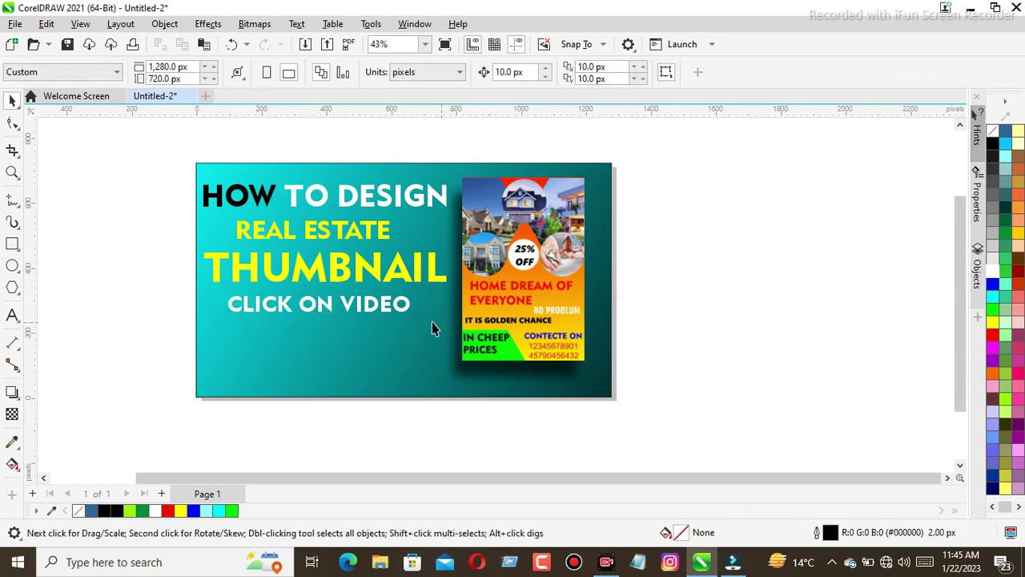
- Move the "CLICK ON VIDEO" text straight down towards the page's lower edge, leaving a one-line gap below "THUMBNAIL"
{"action": "left_click", "coordinate": [336, 304]}
{"action": "left_click_drag", "start_coordinate": [327, 302], "coordinate": [330, 348]}
{"action": "left_click", "coordinate": [812, 290]}
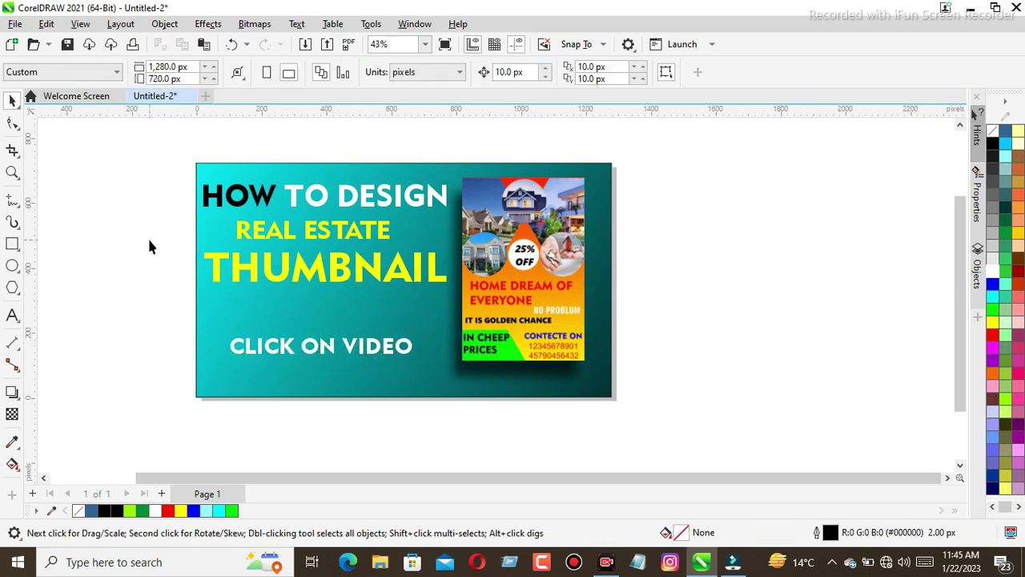
- Copy the word "HOW" from the title line and paste it as separate text in the empty area beside the page
{"action": "left_click", "coordinate": [265, 205]}
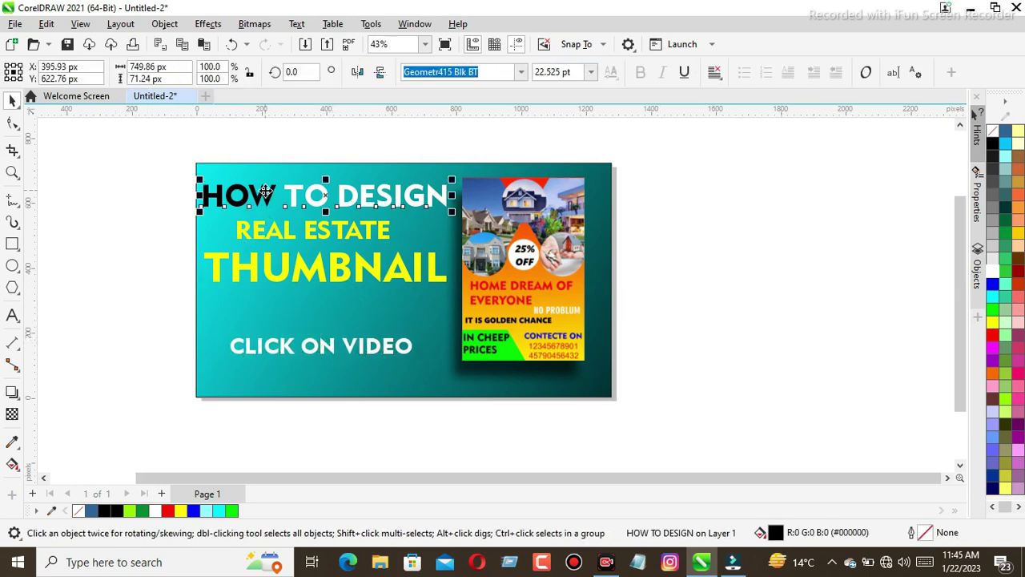
{"action": "double_click", "coordinate": [265, 196]}
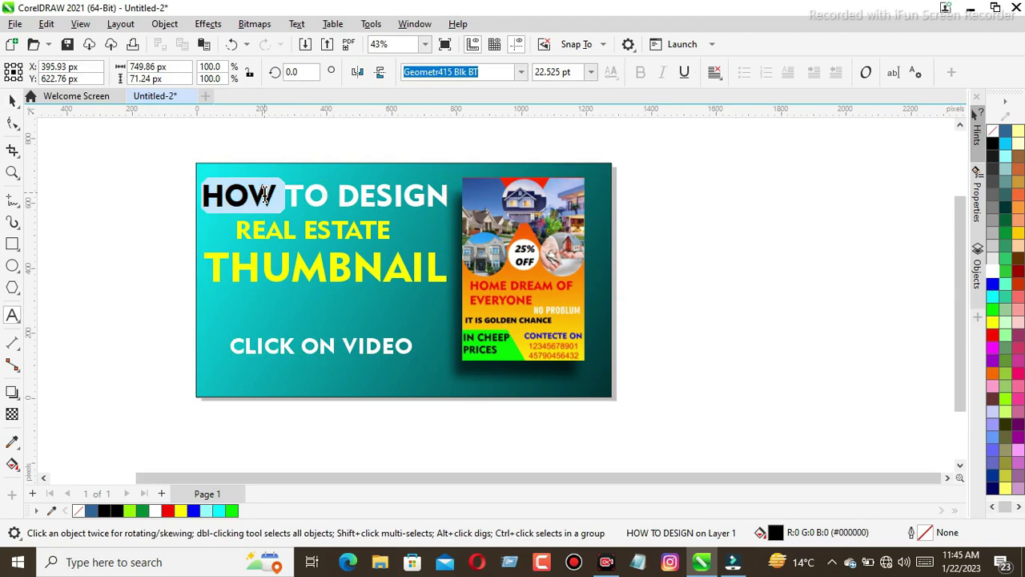
{"action": "right_click", "coordinate": [265, 196]}
{"action": "left_click", "coordinate": [290, 360]}
{"action": "left_click", "coordinate": [677, 276]}
{"action": "right_click", "coordinate": [678, 275]}
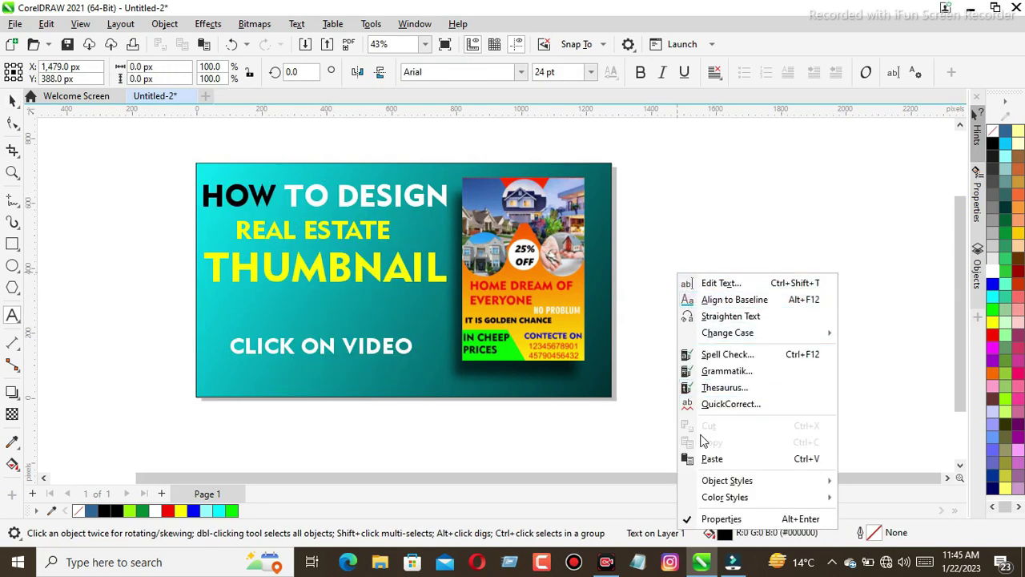
{"action": "left_click", "coordinate": [711, 458]}
{"action": "key", "text": "Escape"}
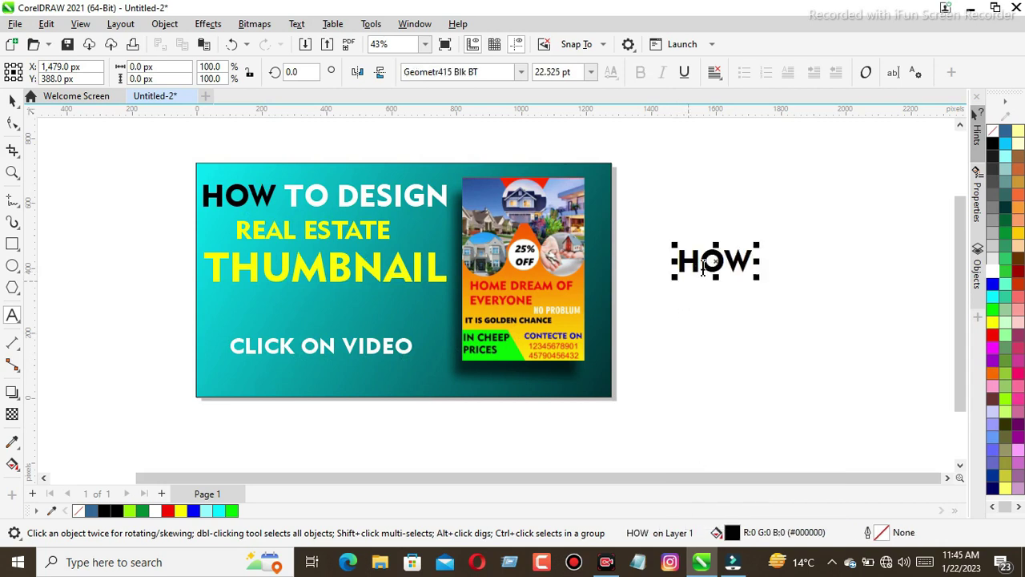
- Move the pasted "HOW" into the gap below "THUMBNAIL" and change its wording to "IN"
{"action": "left_click", "coordinate": [13, 100]}
{"action": "left_click_drag", "start_coordinate": [715, 262], "coordinate": [297, 318]}
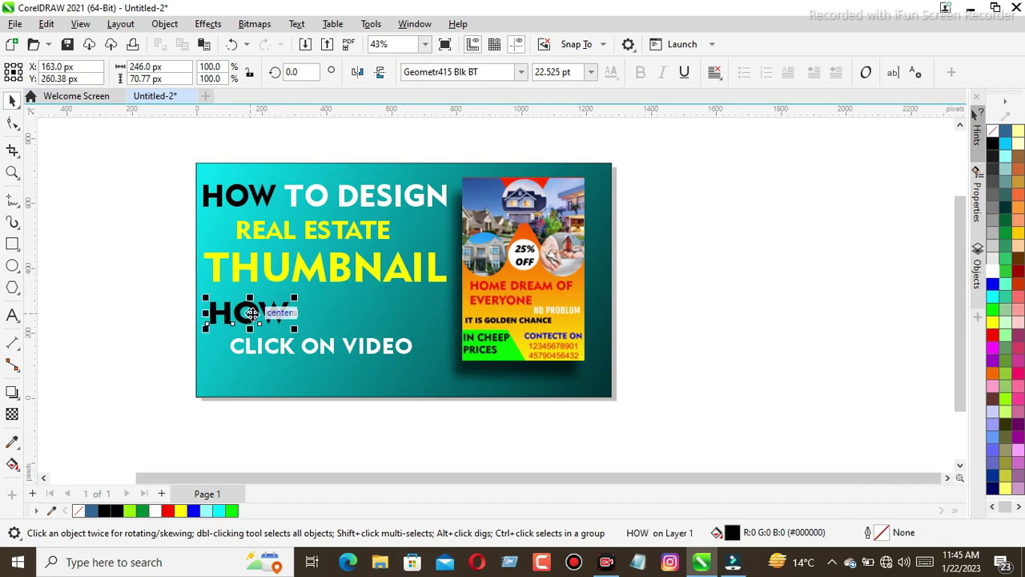
{"action": "double_click", "coordinate": [250, 313]}
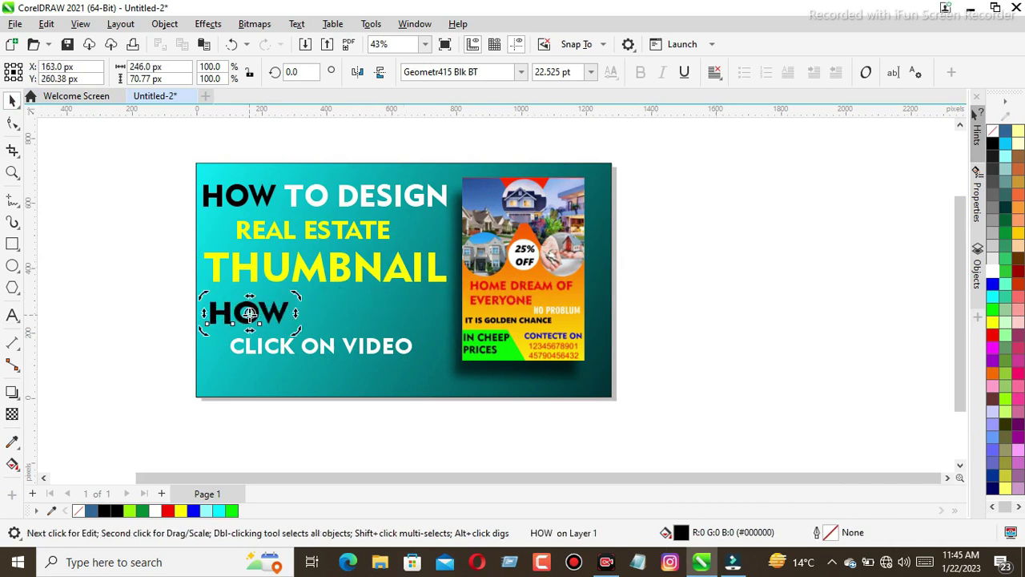
{"action": "double_click", "coordinate": [288, 315]}
{"action": "key", "text": "BackSpace"}
{"action": "type", "text": "IN"}
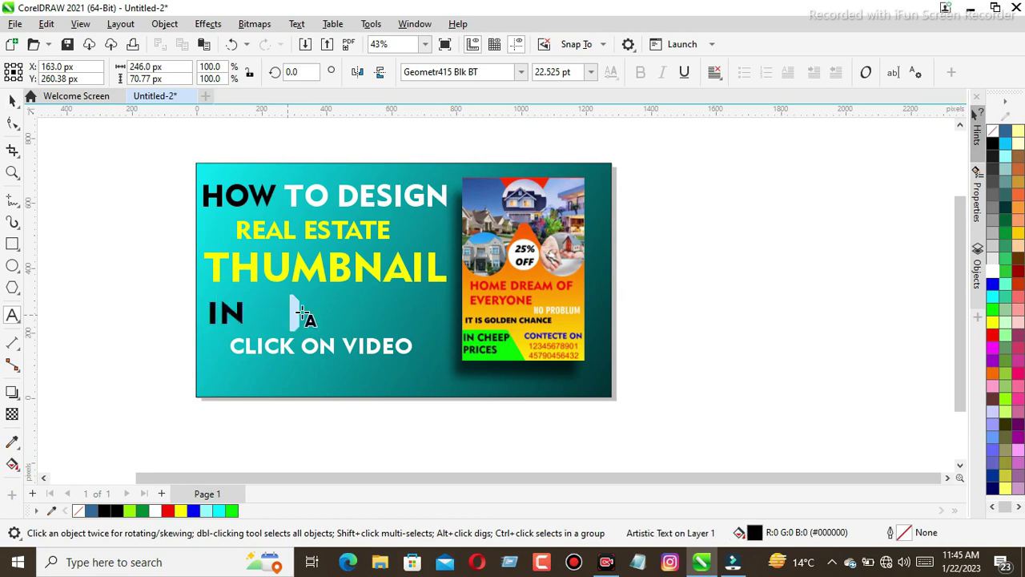
- Centre the "IN" text at about X 249, Y 275 px between "THUMBNAIL" and "CLICK ON VIDEO", and deselect it
{"action": "left_click", "coordinate": [12, 100]}
{"action": "left_click_drag", "start_coordinate": [230, 318], "coordinate": [280, 314]}
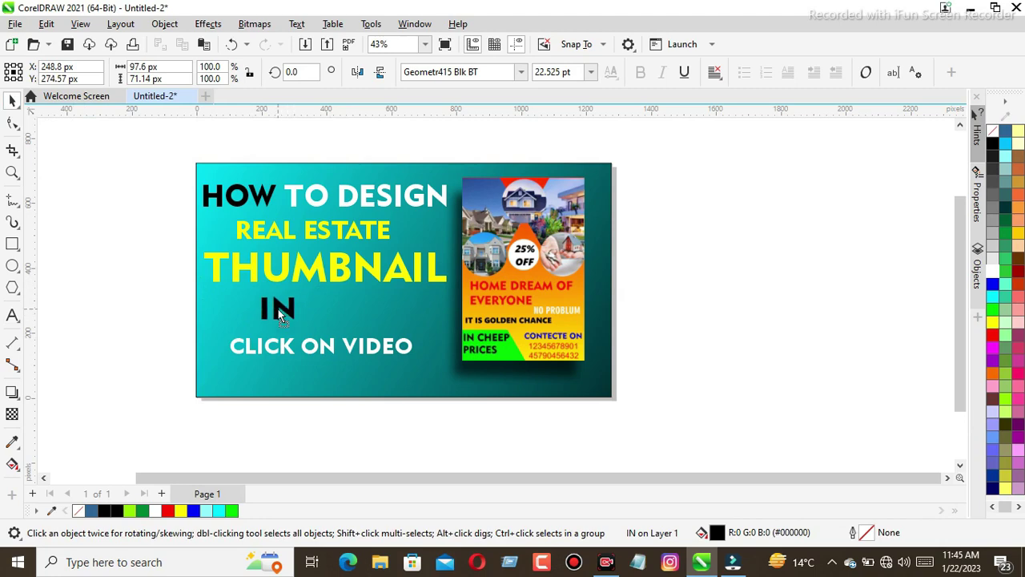
{"action": "left_click", "coordinate": [193, 296]}
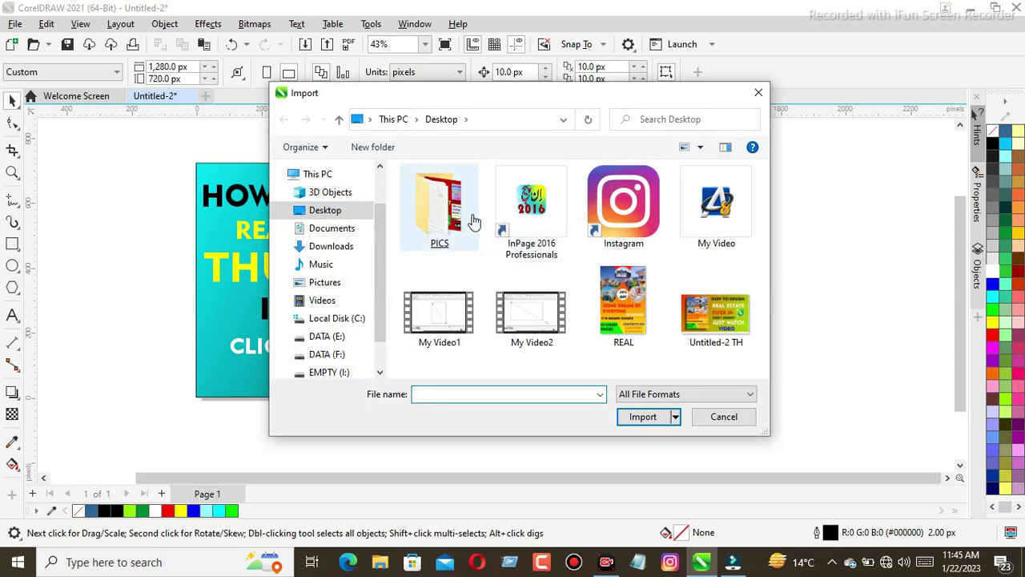
- Try the green pen logo "--.jpg" from the PICS folder beside "IN" at about 135 × 135 px, and delete it
{"action": "double_click", "coordinate": [468, 222]}
{"action": "left_click", "coordinate": [531, 222]}
{"action": "double_click", "coordinate": [531, 222]}
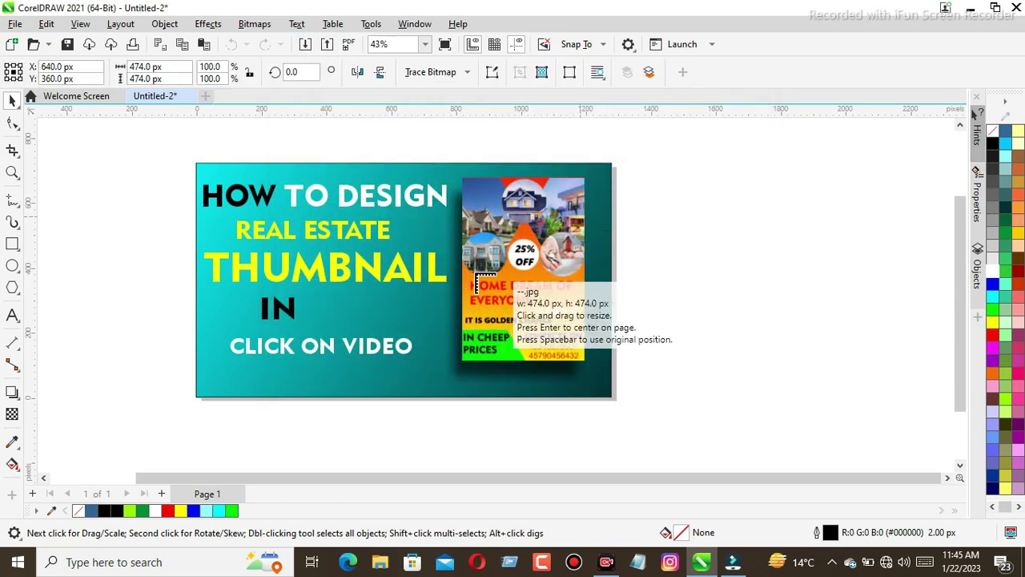
{"action": "mouse_move", "coordinate": [361, 291]}
{"action": "left_mouse_down"}
{"action": "mouse_move", "coordinate": [424, 343]}
{"action": "mouse_move", "coordinate": [367, 309]}
{"action": "left_mouse_up"}
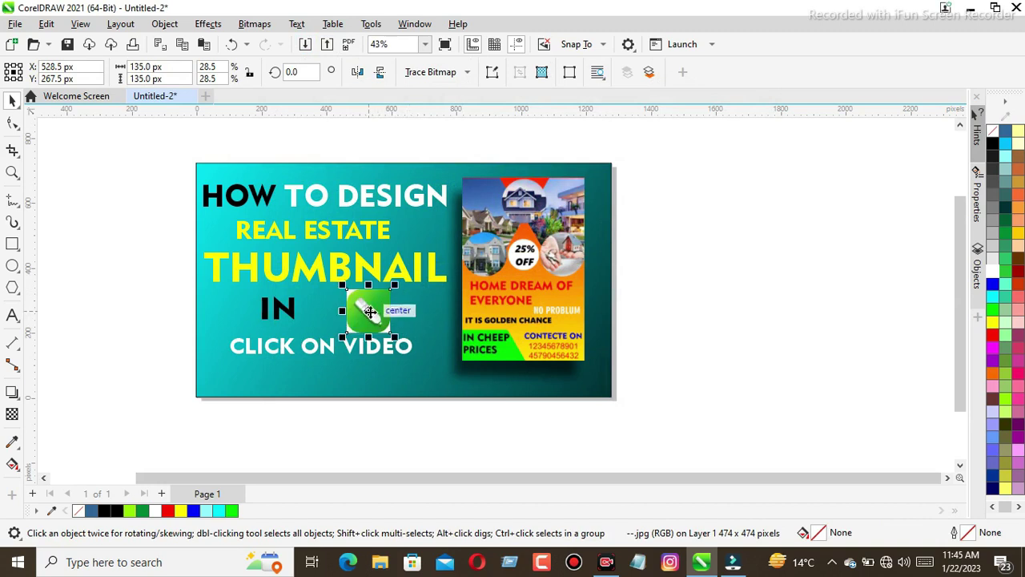
{"action": "key", "text": "Delete"}
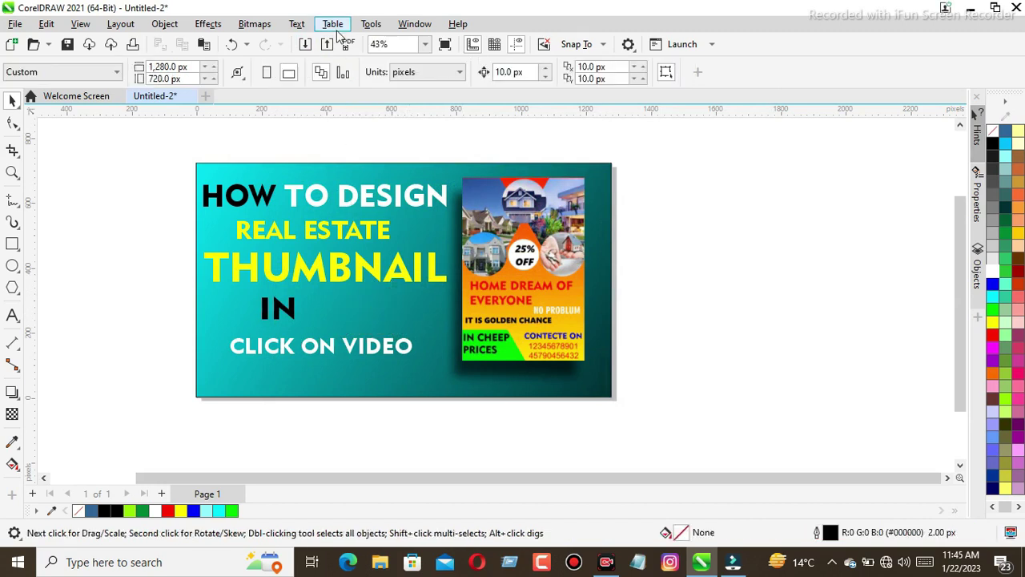
- Start another image import and open the Programs folder inside Downloads
{"action": "left_click", "coordinate": [307, 46]}
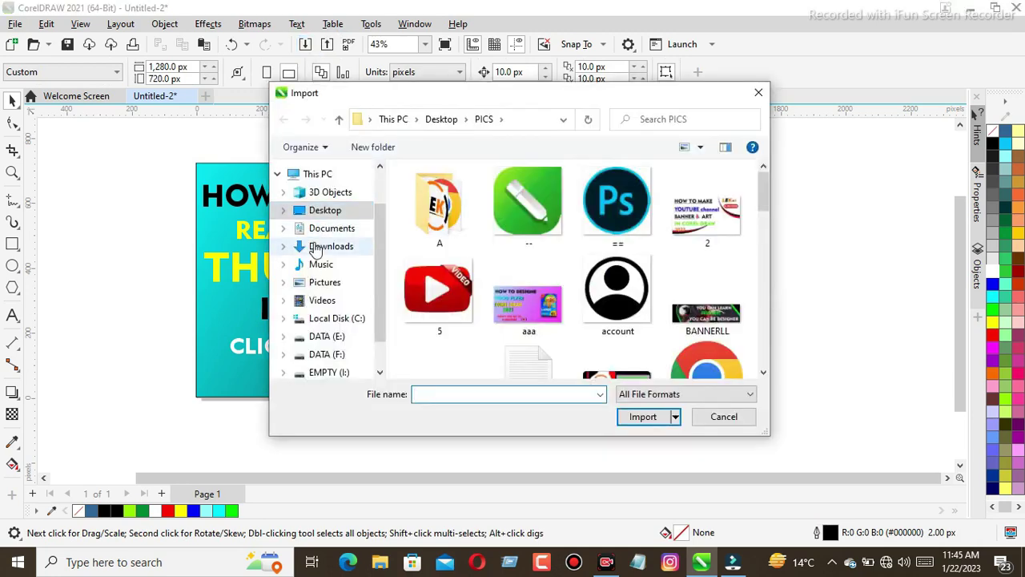
{"action": "left_click", "coordinate": [343, 247]}
{"action": "scroll", "coordinate": [513, 265], "scroll_direction": "down", "scroll_amount": 3}
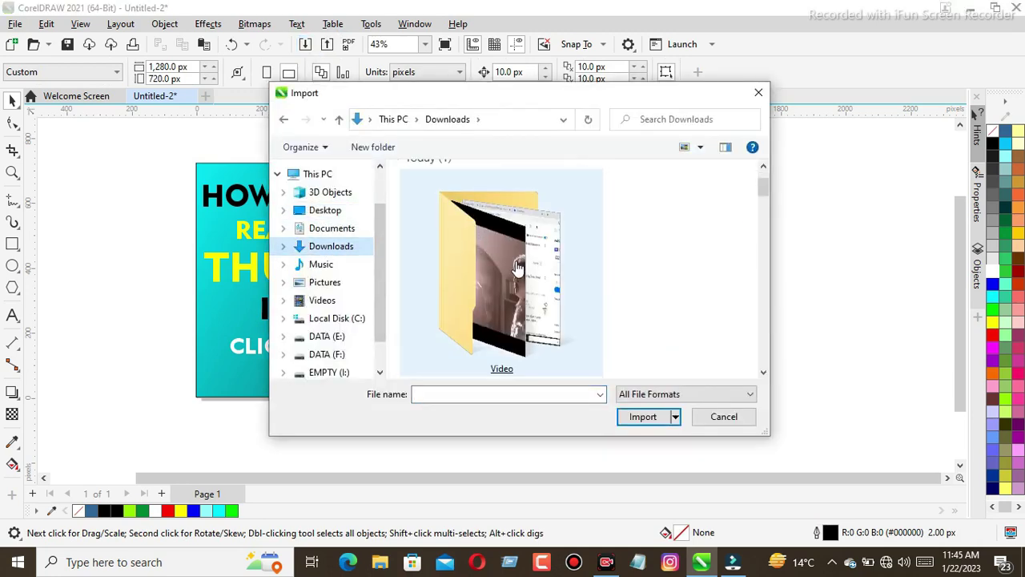
{"action": "scroll", "coordinate": [516, 268], "scroll_direction": "up", "scroll_amount": 1}
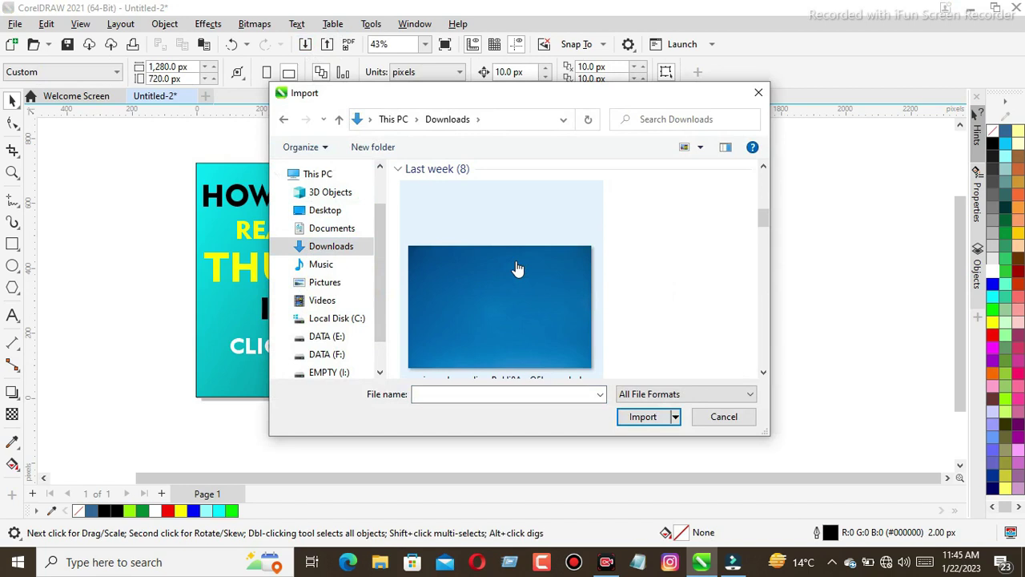
{"action": "scroll", "coordinate": [516, 268], "scroll_direction": "down", "scroll_amount": 1}
{"action": "double_click", "coordinate": [517, 264]}
{"action": "scroll", "coordinate": [516, 260], "scroll_direction": "down", "scroll_amount": 1}
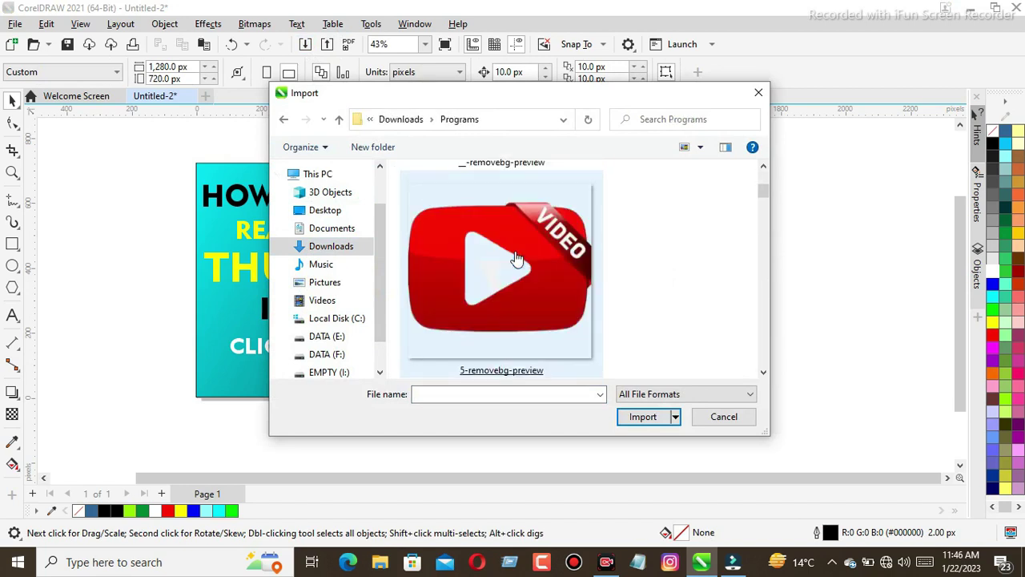
- Browse the Programs folder for the green pen logo "---removebg-preview" and load it for import
{"action": "left_click", "coordinate": [517, 258]}
{"action": "scroll", "coordinate": [517, 258], "scroll_direction": "down", "scroll_amount": 1}
{"action": "left_click", "coordinate": [517, 258]}
{"action": "scroll", "coordinate": [517, 258], "scroll_direction": "down", "scroll_amount": 1}
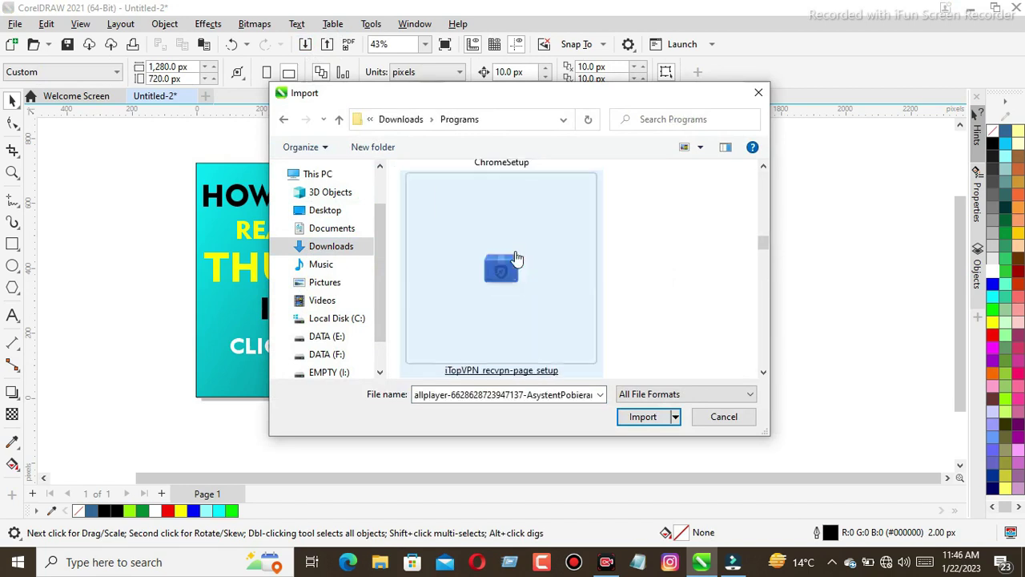
{"action": "scroll", "coordinate": [517, 258], "scroll_direction": "down", "scroll_amount": 1}
{"action": "scroll", "coordinate": [516, 258], "scroll_direction": "up", "scroll_amount": 4}
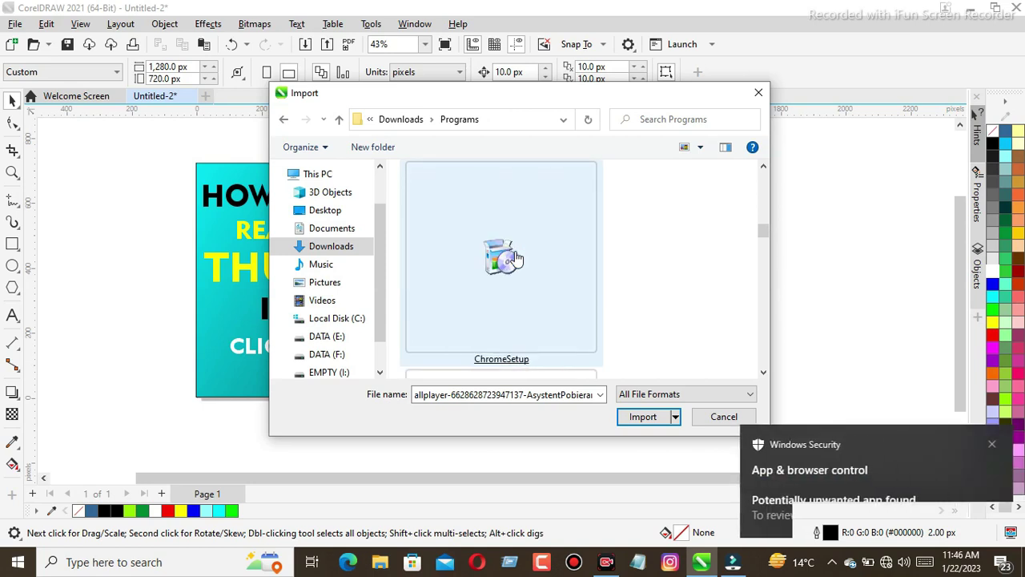
{"action": "scroll", "coordinate": [517, 257], "scroll_direction": "up", "scroll_amount": 1}
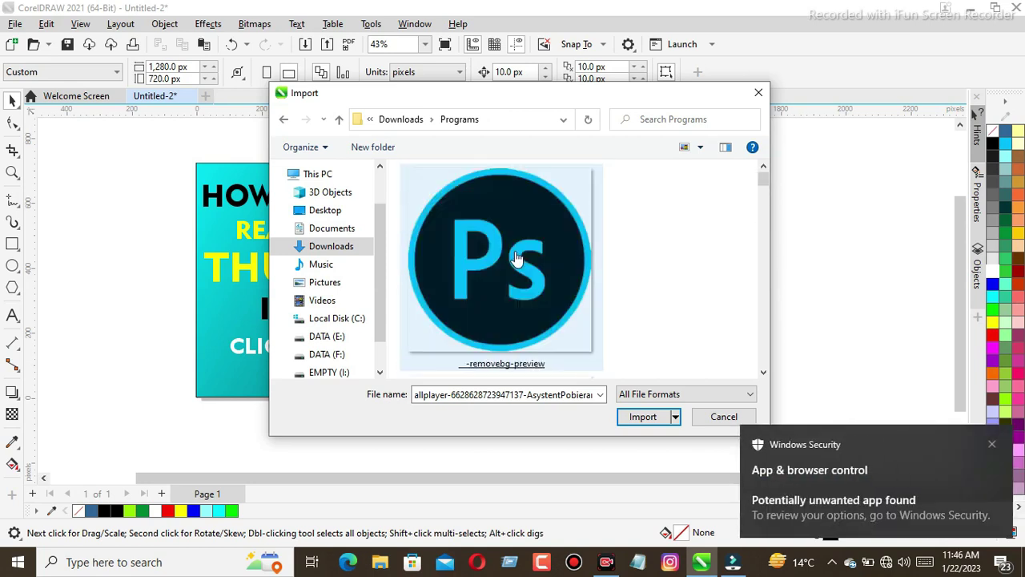
{"action": "scroll", "coordinate": [516, 258], "scroll_direction": "down", "scroll_amount": 2}
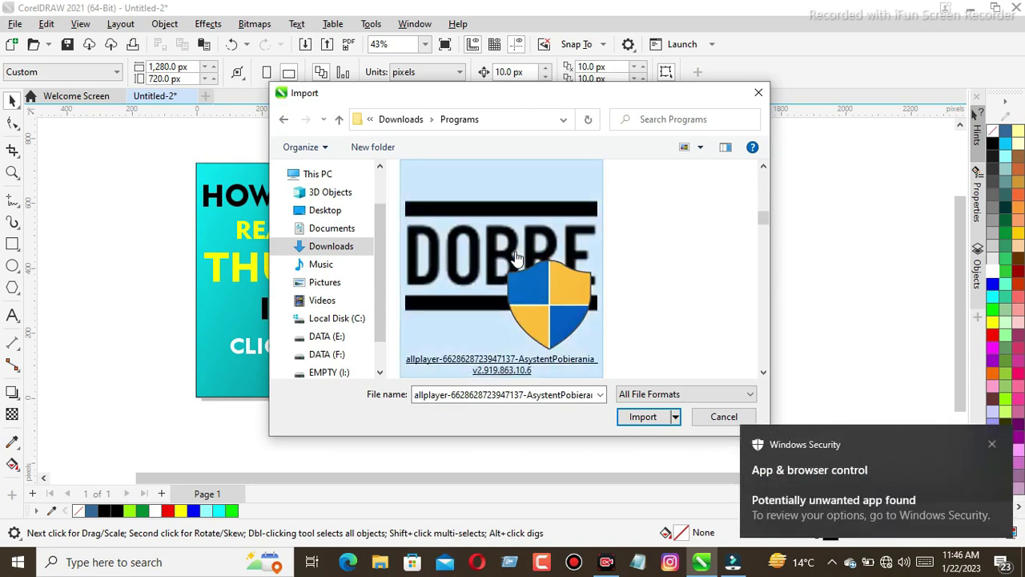
{"action": "scroll", "coordinate": [516, 258], "scroll_direction": "down", "scroll_amount": 3}
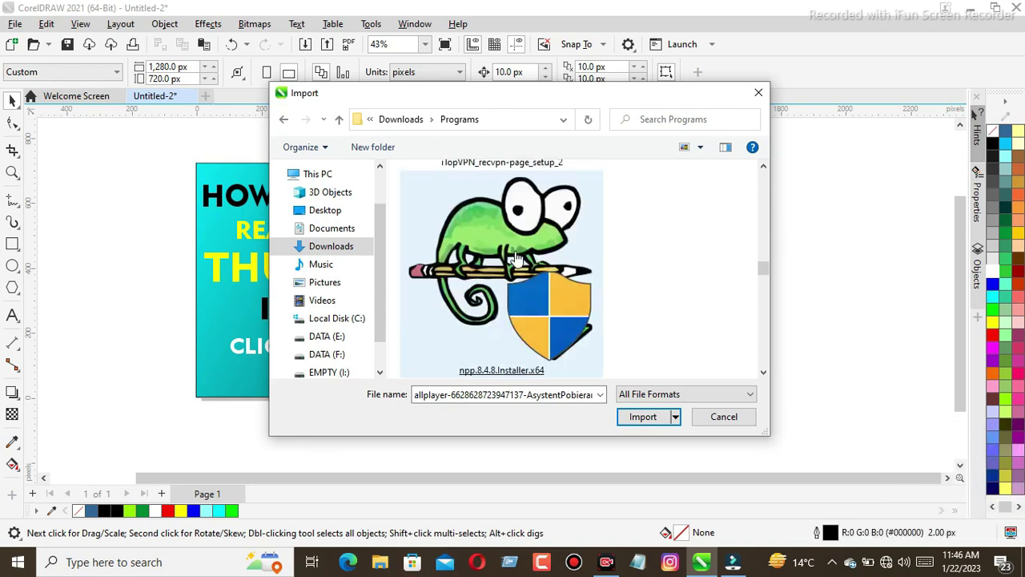
{"action": "scroll", "coordinate": [517, 258], "scroll_direction": "down", "scroll_amount": 4}
{"action": "scroll", "coordinate": [517, 258], "scroll_direction": "down", "scroll_amount": 1}
{"action": "scroll", "coordinate": [516, 258], "scroll_direction": "up", "scroll_amount": 3}
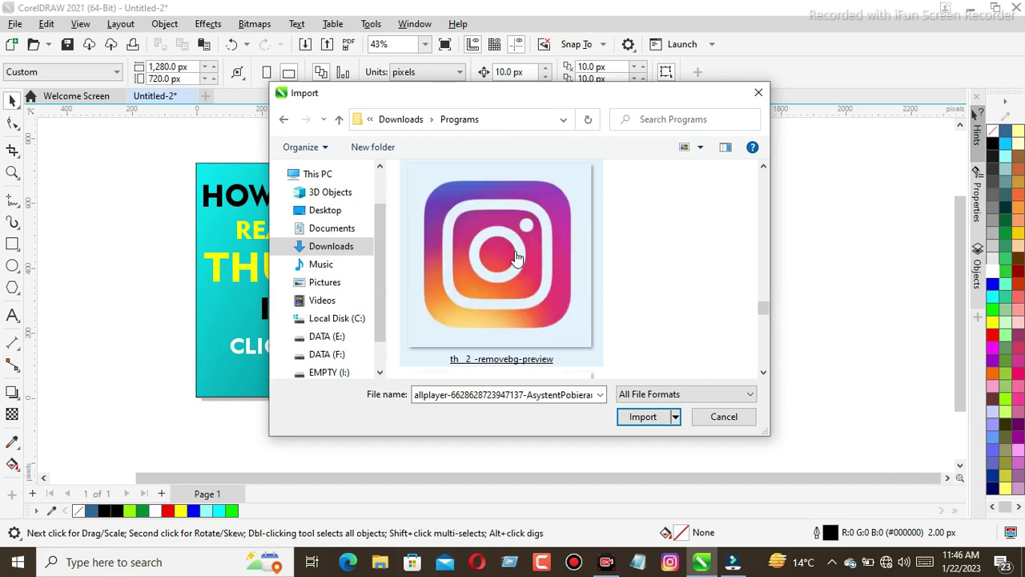
{"action": "scroll", "coordinate": [516, 258], "scroll_direction": "up", "scroll_amount": 1}
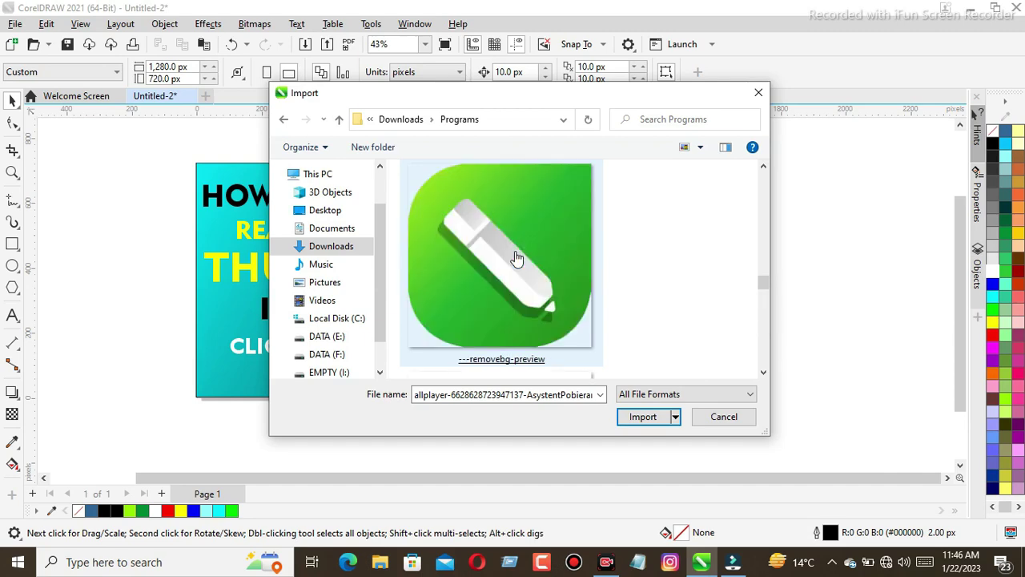
{"action": "double_click", "coordinate": [517, 258]}
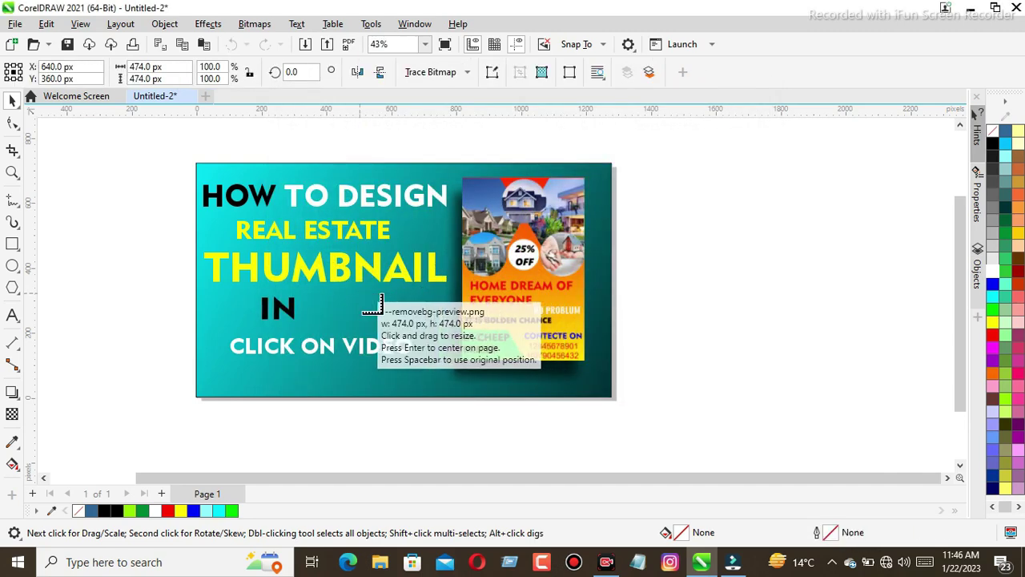
- Place the green pen logo just beside "IN", between "THUMBNAIL" and "CLICK ON VIDEO", and deselect it
{"action": "left_click_drag", "start_coordinate": [355, 288], "coordinate": [409, 343]}
{"action": "left_click_drag", "start_coordinate": [375, 310], "coordinate": [334, 309]}
{"action": "left_click", "coordinate": [240, 301]}
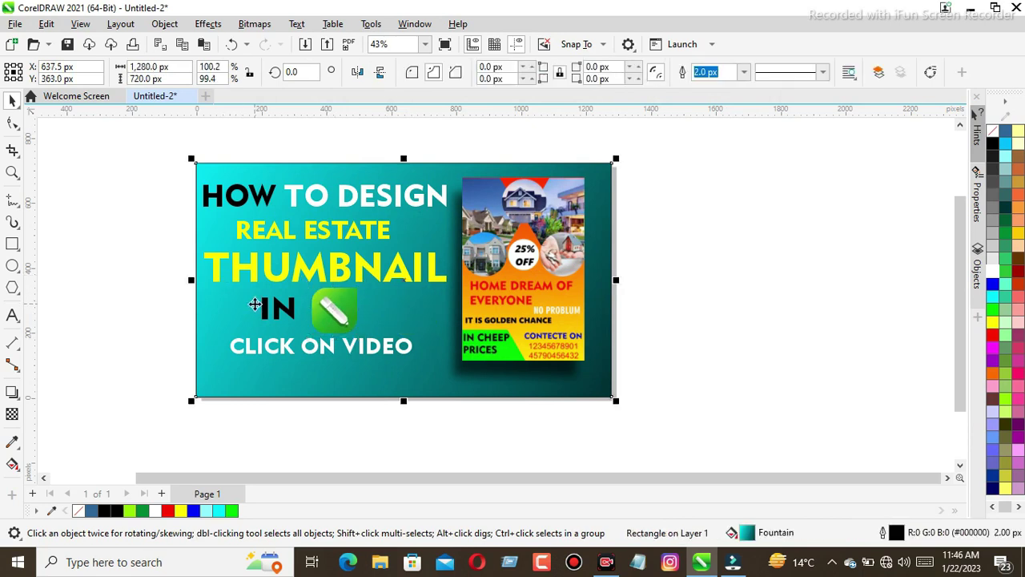
- Try moving the "REAL ESTATE" text down onto the "IN" line, and undo the move
{"action": "left_click", "coordinate": [286, 233]}
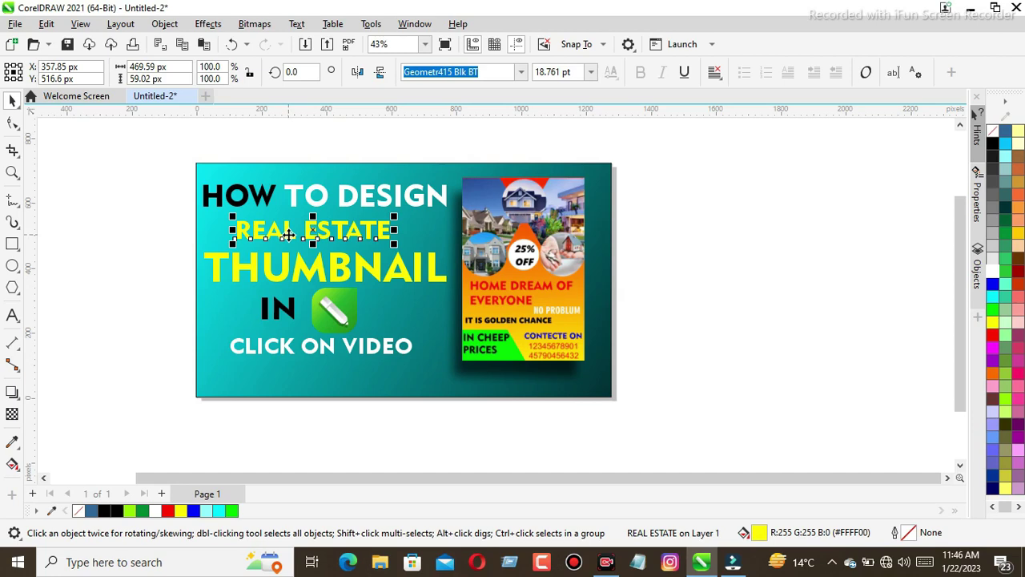
{"action": "right_click", "coordinate": [286, 233]}
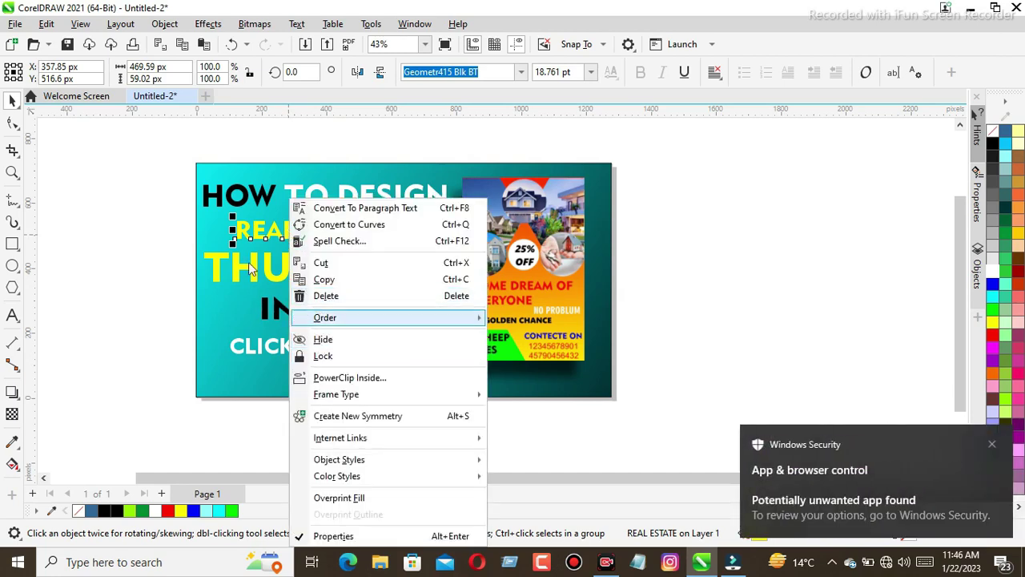
{"action": "left_click", "coordinate": [277, 230]}
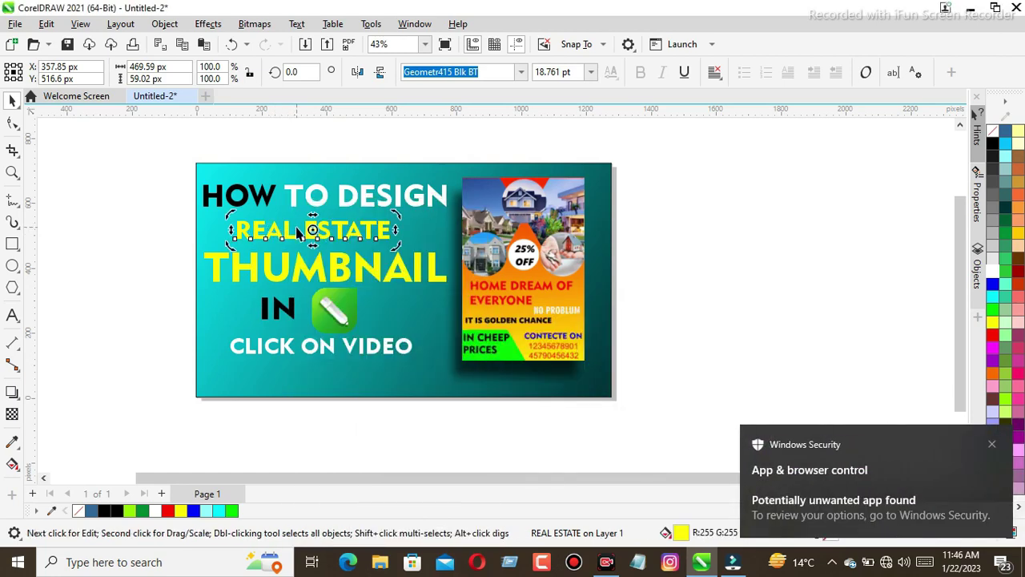
{"action": "left_click", "coordinate": [296, 232]}
{"action": "left_click", "coordinate": [304, 229]}
{"action": "left_click_drag", "start_coordinate": [305, 229], "coordinate": [338, 303]}
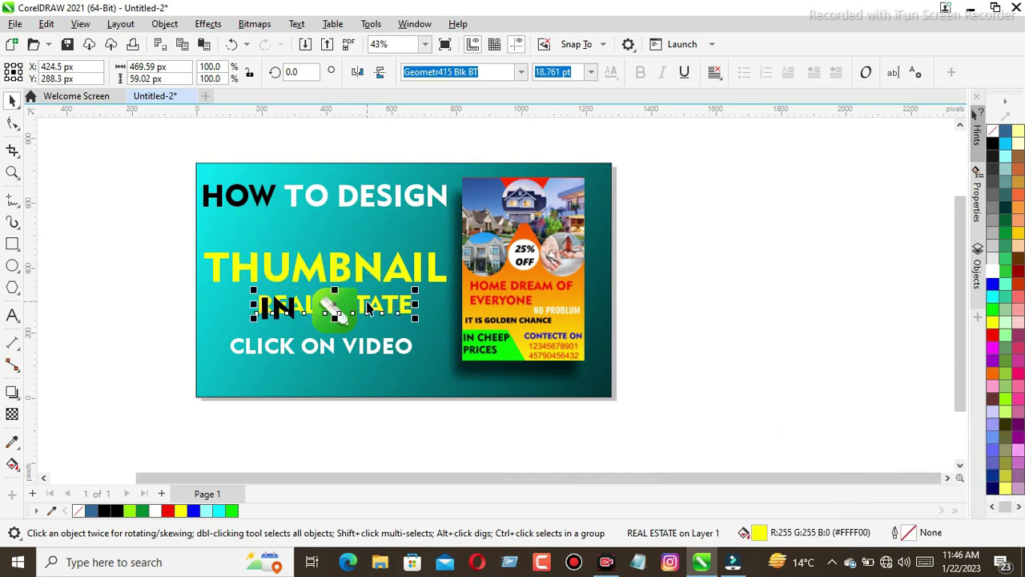
{"action": "key", "text": "ctrl+z"}
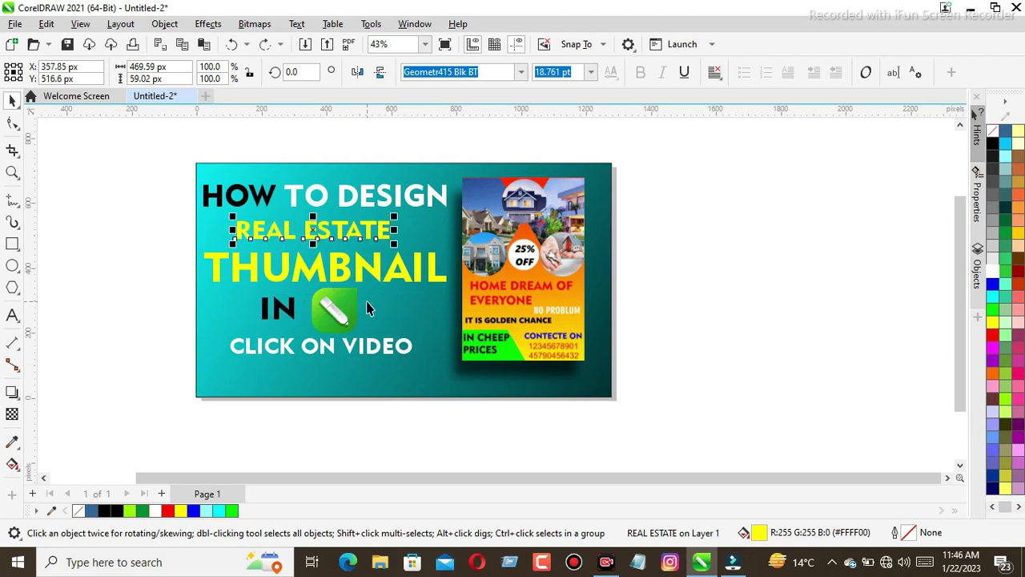
- Duplicate the "REAL ESTATE" text and move the copy over the pen logo at about X 573, Y 303 px
{"action": "key", "text": "ctrl+d"}
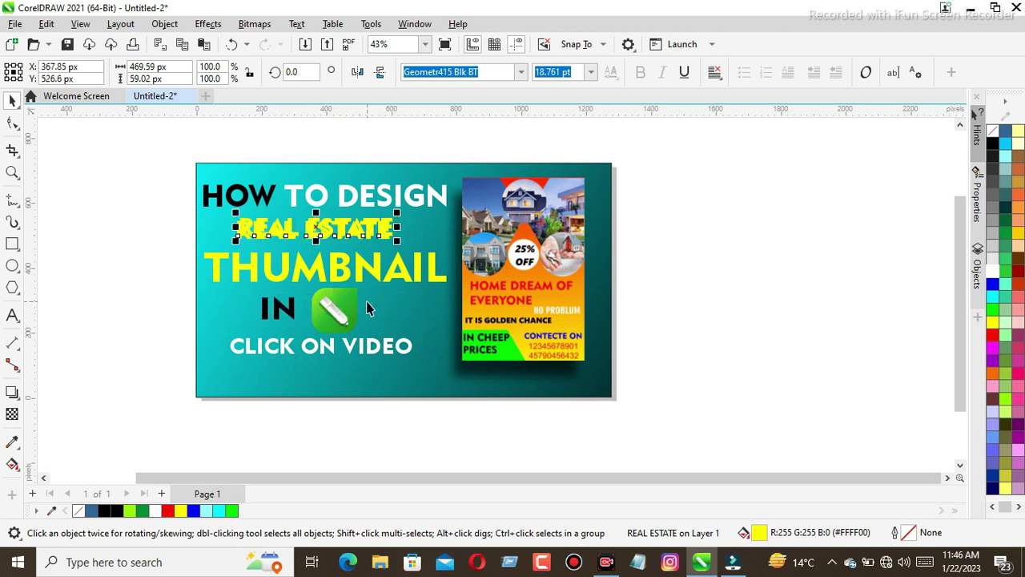
{"action": "left_click_drag", "start_coordinate": [317, 227], "coordinate": [382, 299]}
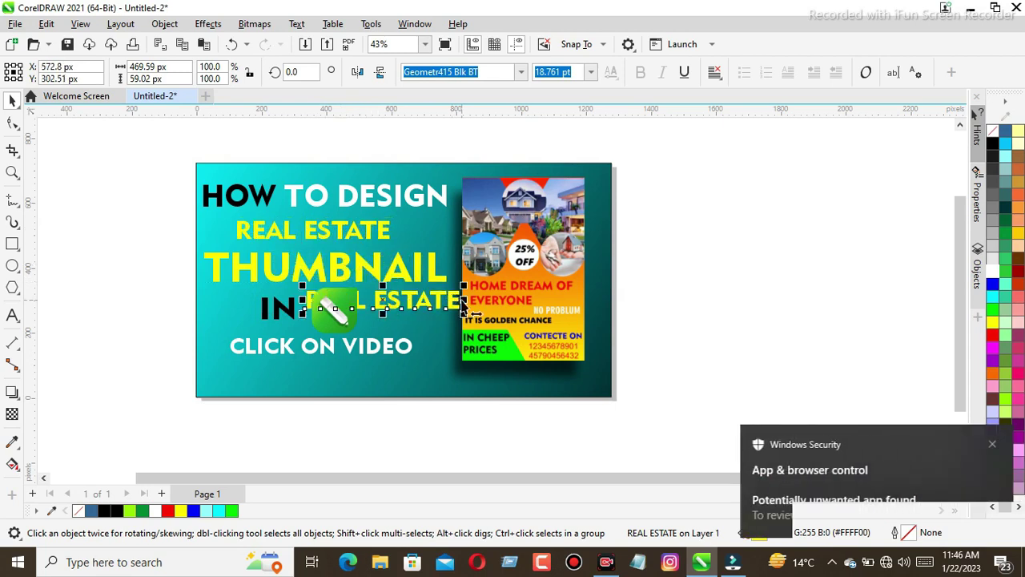
- Replace the wording of the duplicated "REAL ESTATE" text over the logo with "2021"
{"action": "left_click", "coordinate": [462, 299]}
{"action": "left_click", "coordinate": [461, 300]}
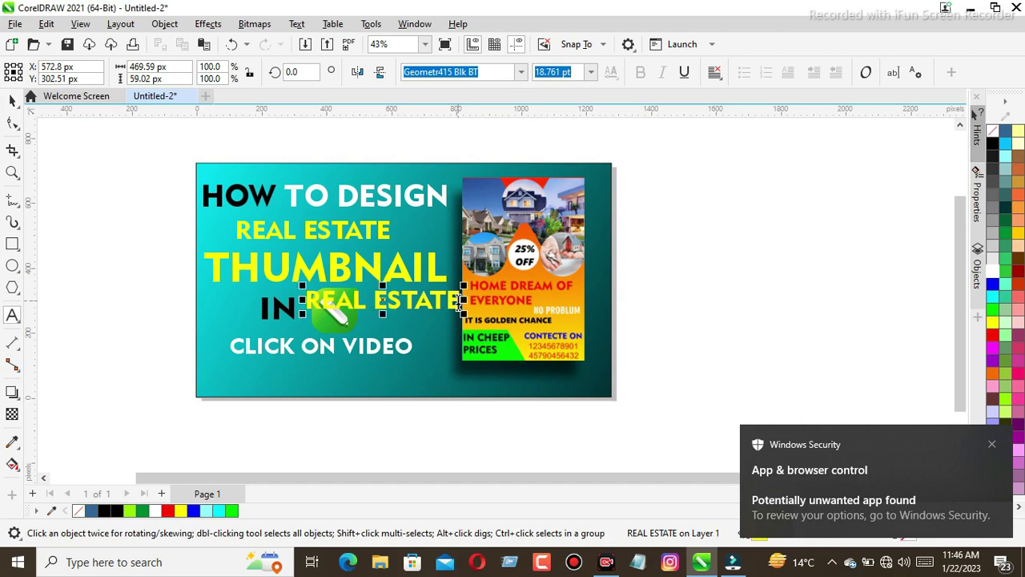
{"action": "key", "text": "BackSpace"}
{"action": "key", "text": "BackSpace"}
{"action": "key", "text": "BackSpace"}
{"action": "key", "text": "BackSpace"}
{"action": "key", "text": "BackSpace"}
{"action": "key", "text": "BackSpace"}
{"action": "key", "text": "BackSpace"}
{"action": "key", "text": "BackSpace"}
{"action": "key", "text": "BackSpace"}
{"action": "key", "text": "BackSpace"}
{"action": "key", "text": "BackSpace"}
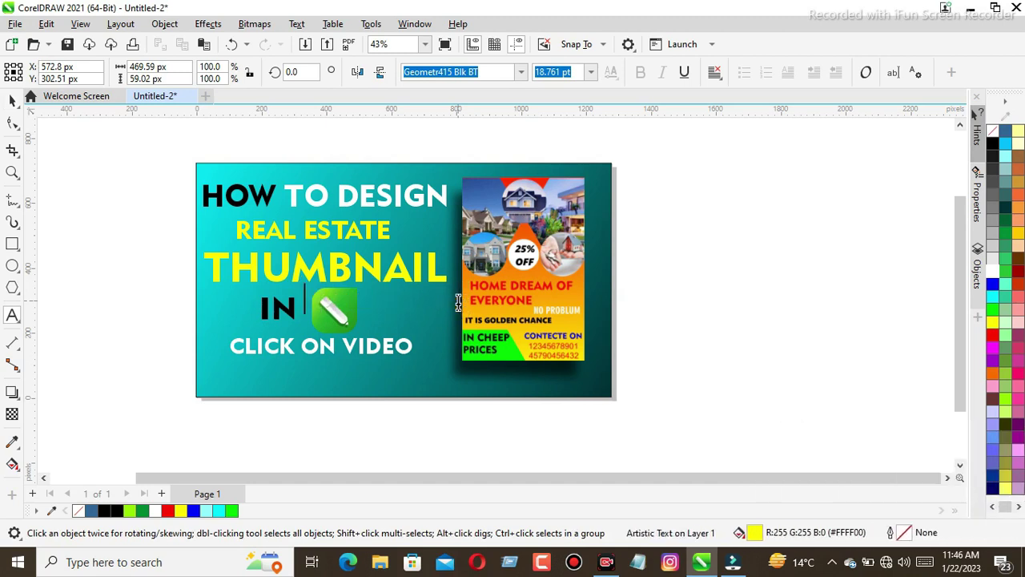
{"action": "type", "text": "2021"}
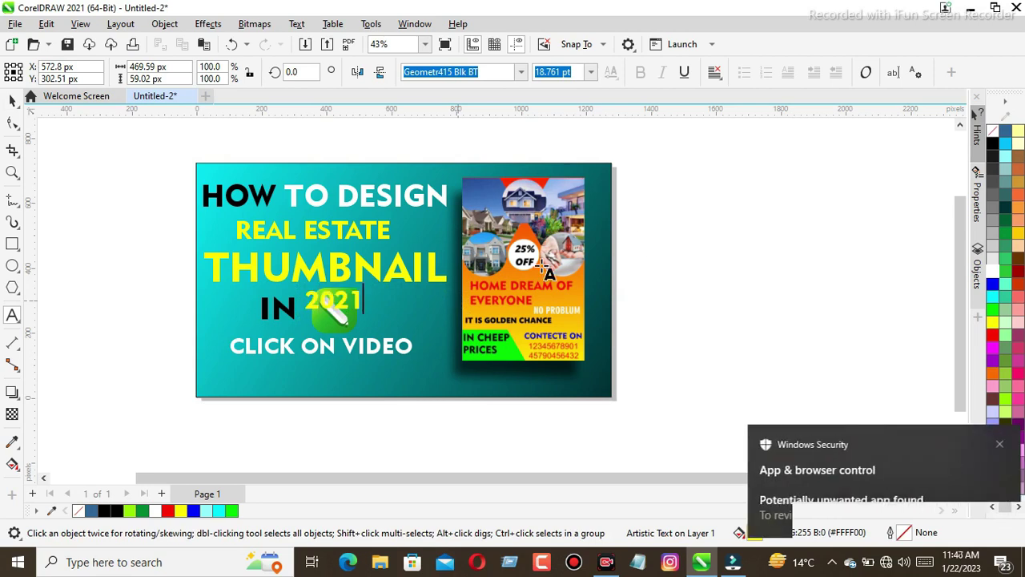
- Fill the "2021" text with blue (#0000FF) and move it beside the pen logo on the "IN" line
{"action": "key", "text": "ctrl+a"}
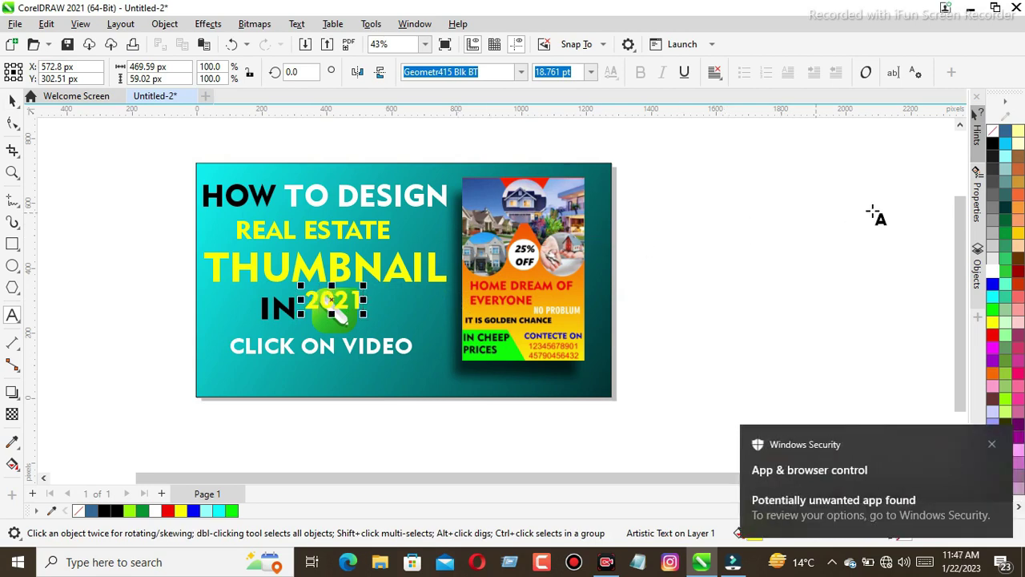
{"action": "left_click", "coordinate": [992, 284]}
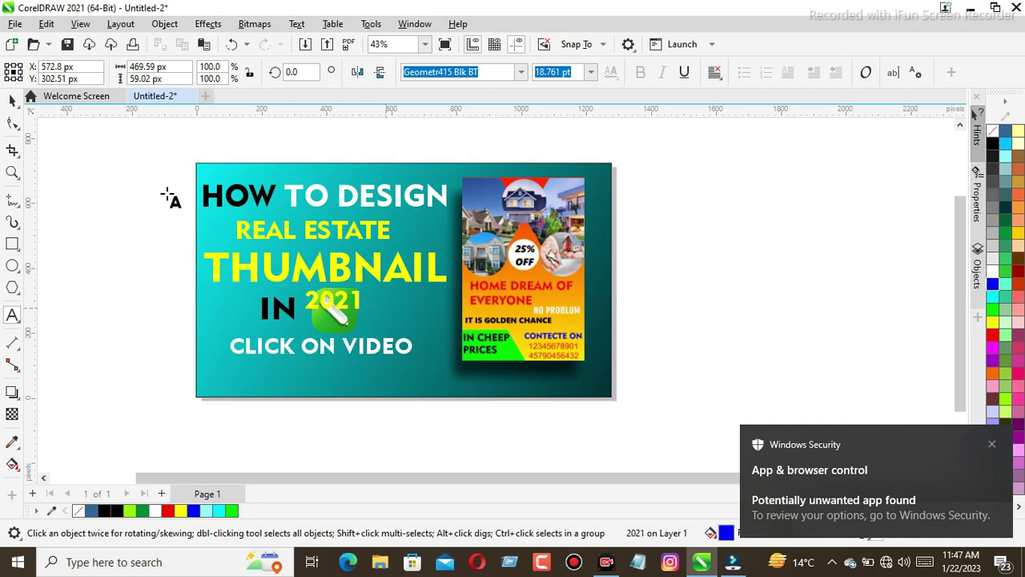
{"action": "left_click", "coordinate": [12, 100]}
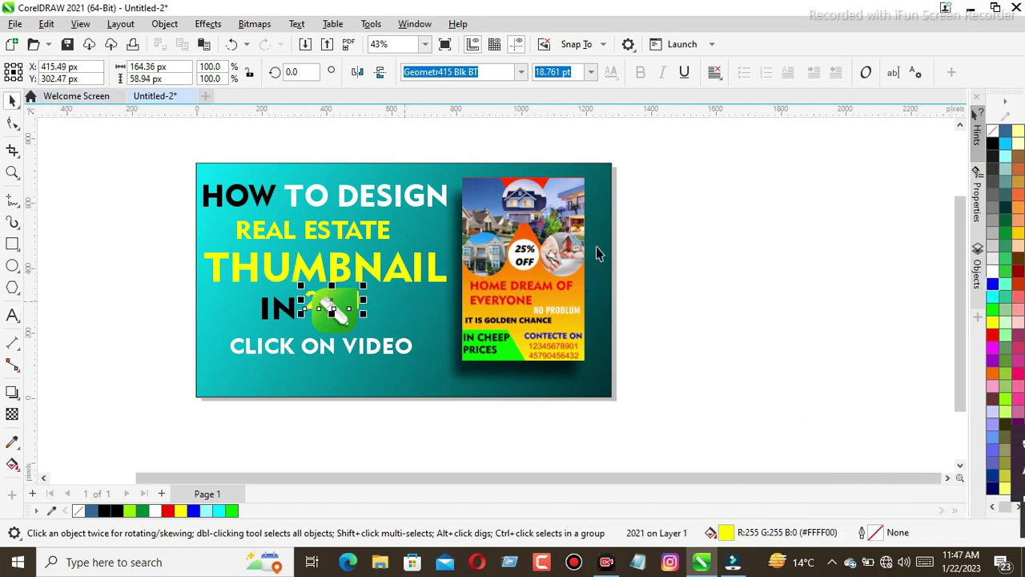
{"action": "left_click", "coordinate": [993, 284]}
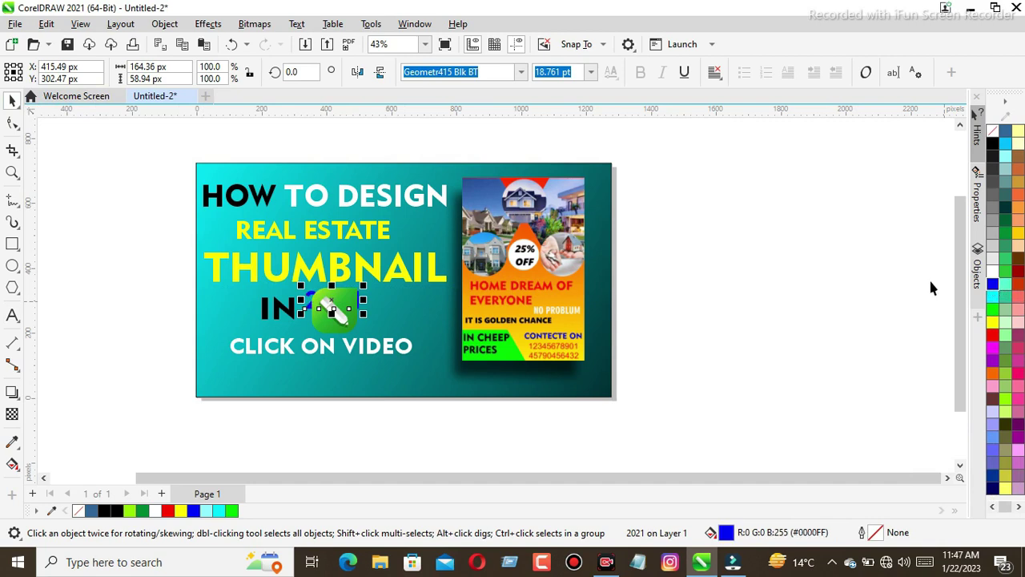
{"action": "left_click_drag", "start_coordinate": [327, 303], "coordinate": [396, 306]}
{"action": "left_click", "coordinate": [717, 270]}
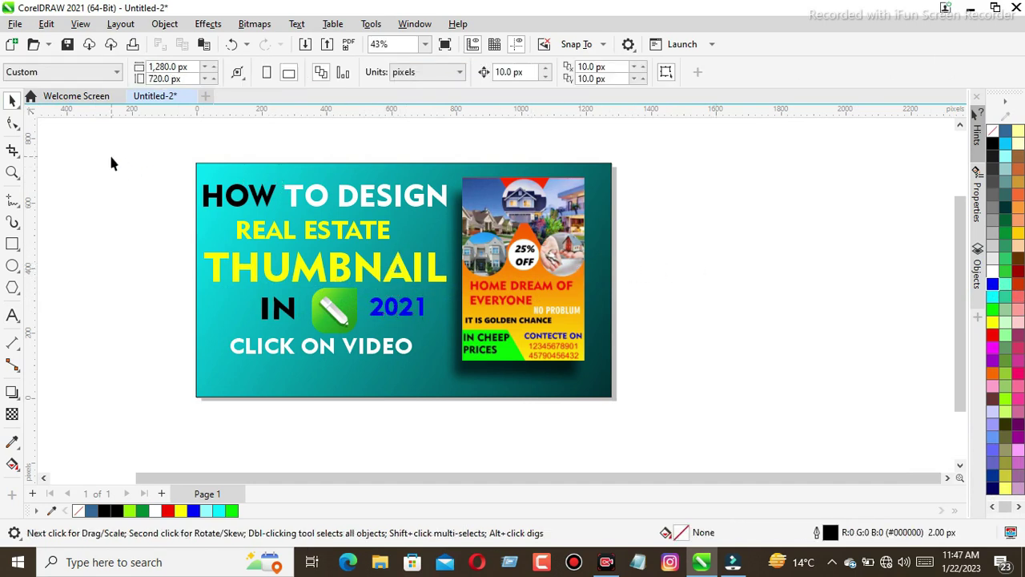
- Group all the objects of the thumbnail design, including the background, texts, logo and flyer
{"action": "left_click_drag", "start_coordinate": [142, 138], "coordinate": [605, 403]}
{"action": "left_click_drag", "start_coordinate": [694, 403], "coordinate": [694, 403]}
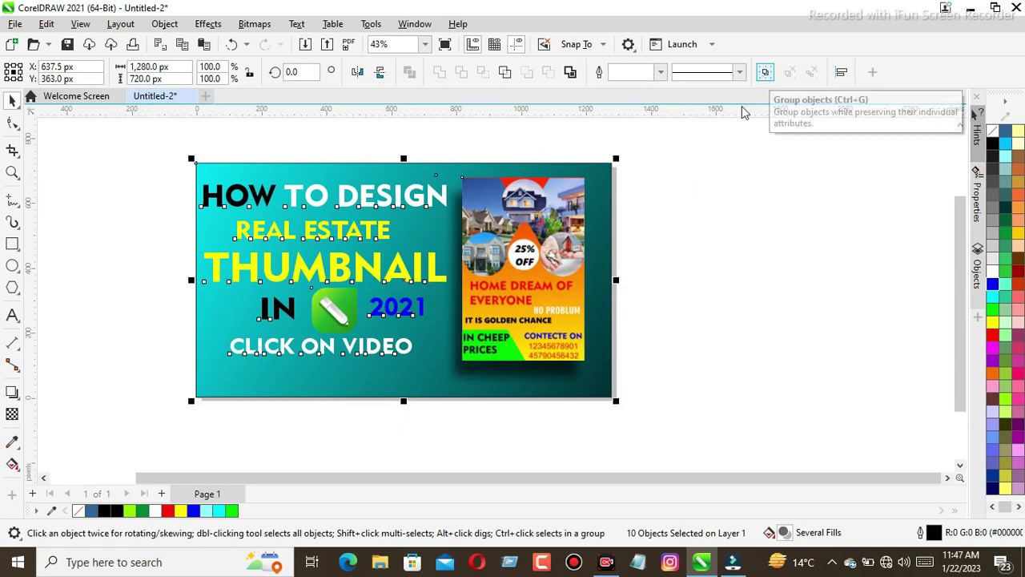
{"action": "left_click", "coordinate": [765, 73]}
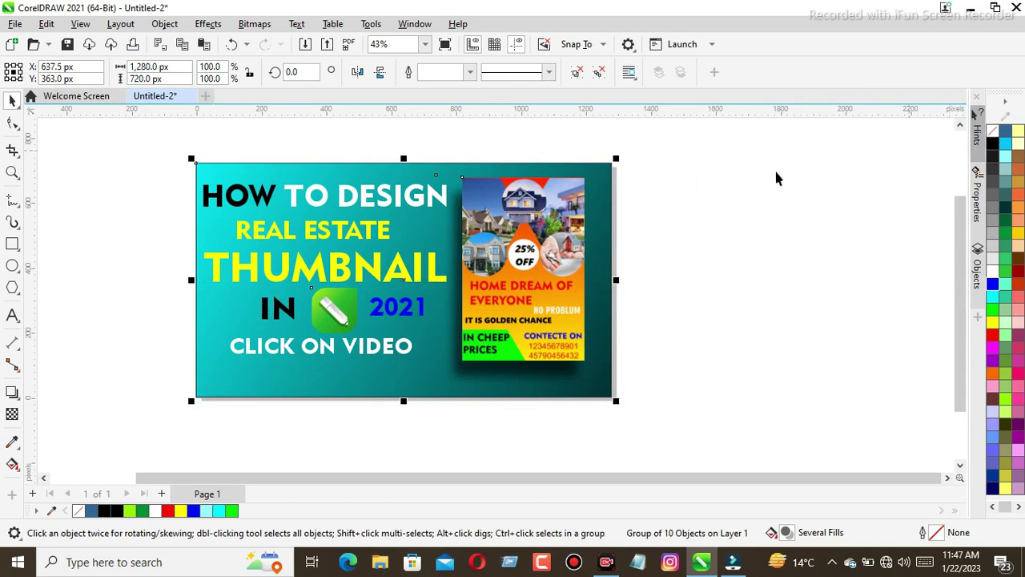
{"action": "left_click", "coordinate": [619, 205]}
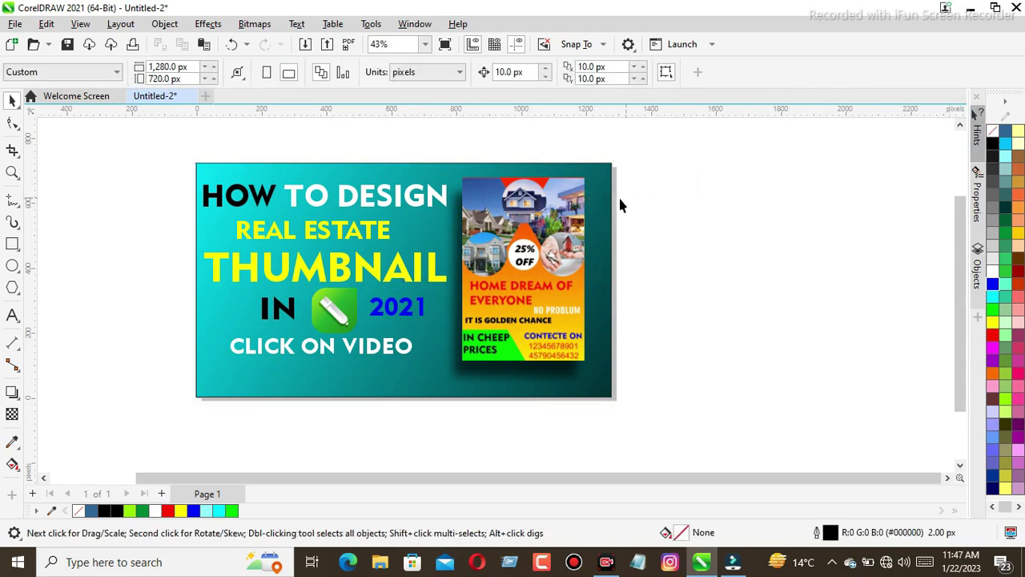
- Set the outline colour of the grouped thumbnail design to none
{"action": "left_click", "coordinate": [605, 205]}
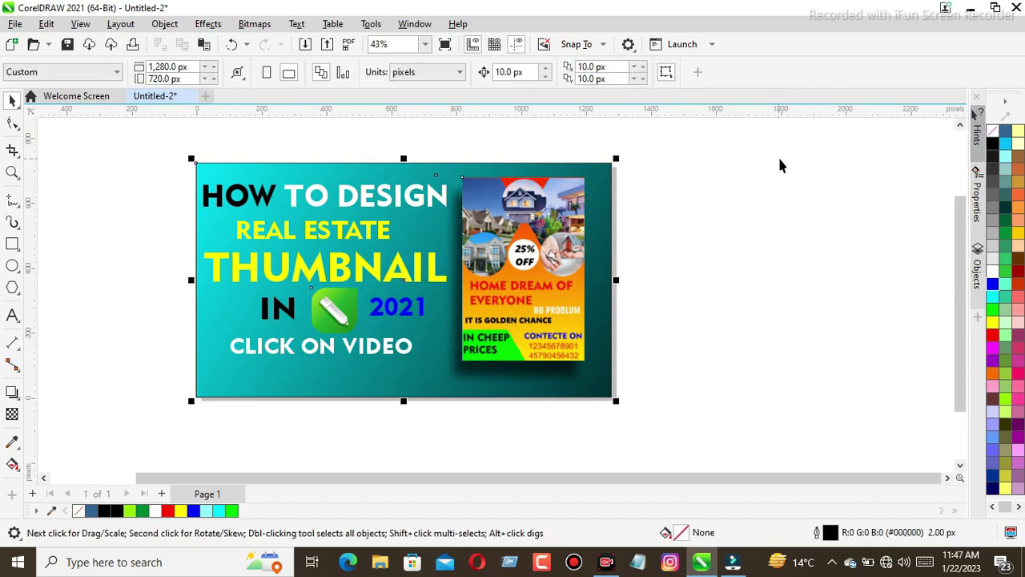
{"action": "right_click", "coordinate": [992, 135]}
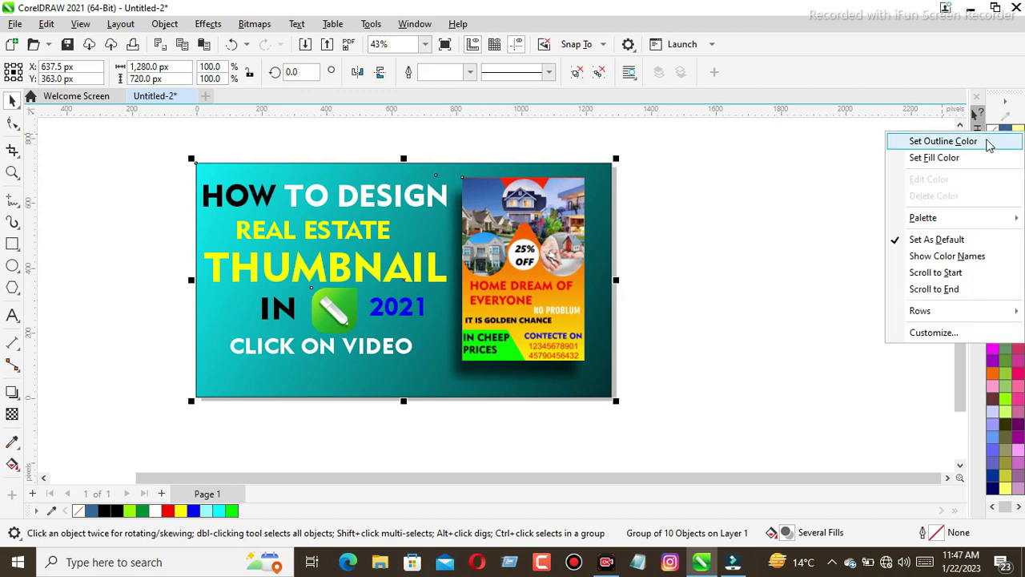
{"action": "left_click", "coordinate": [989, 142]}
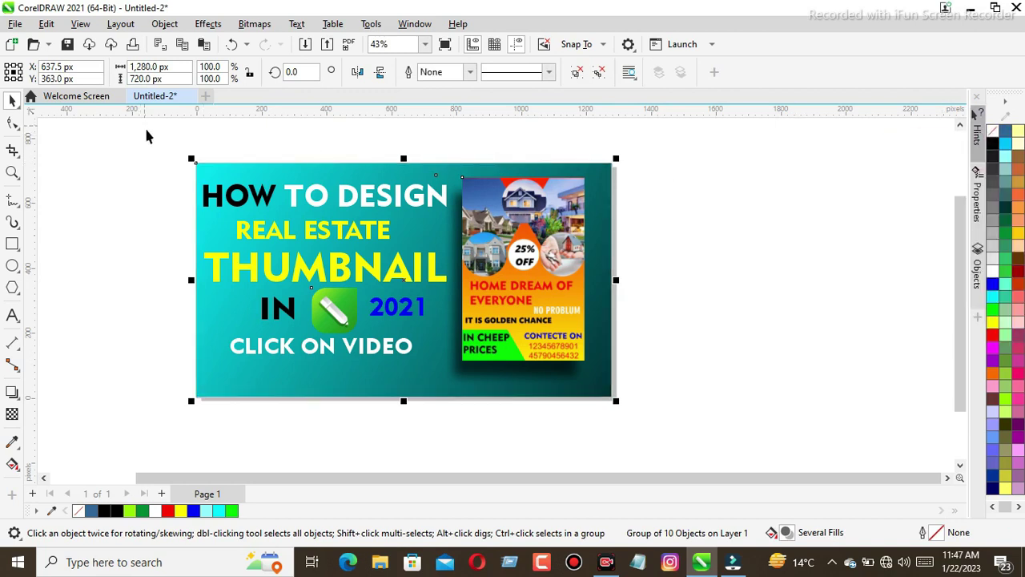